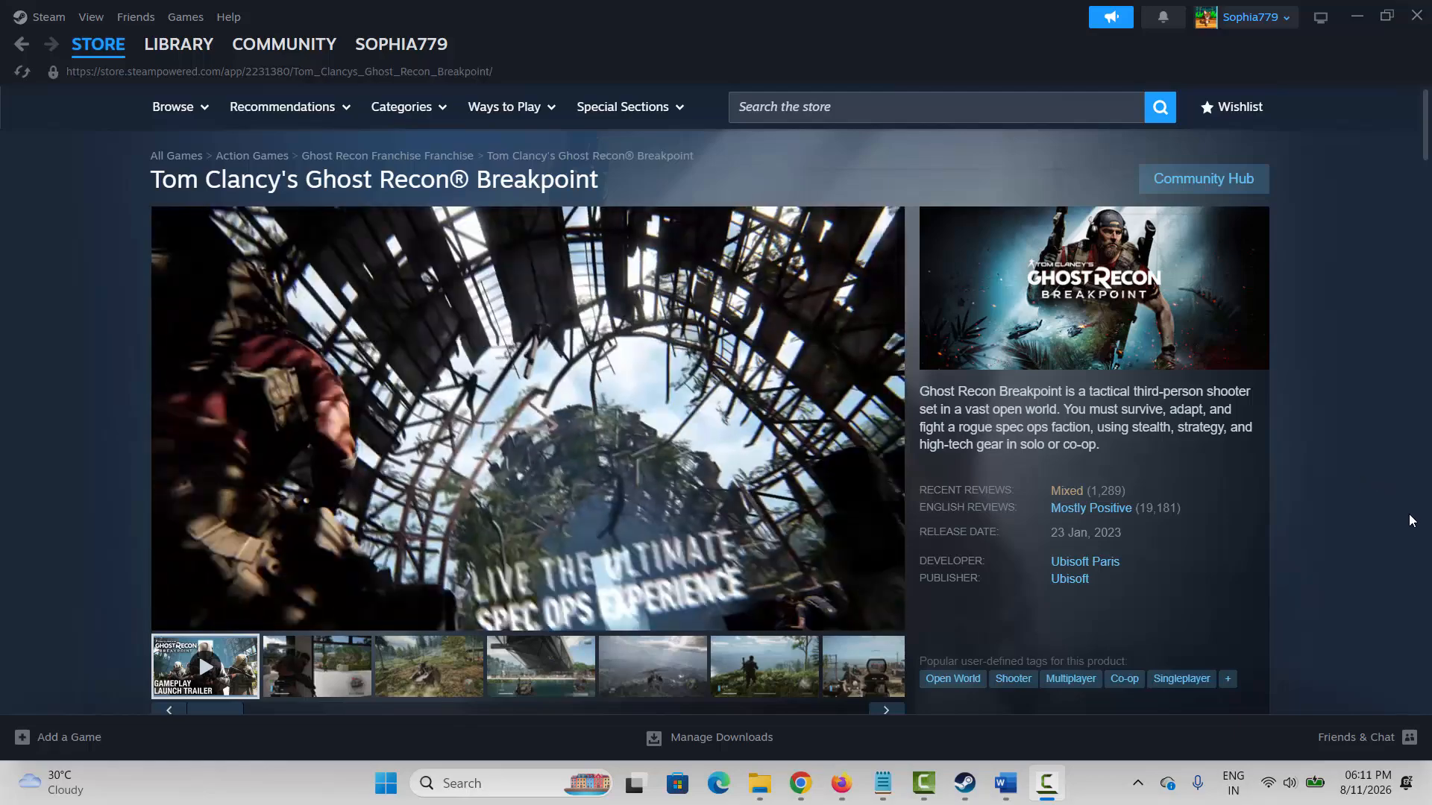
pyautogui.click(39, 21)
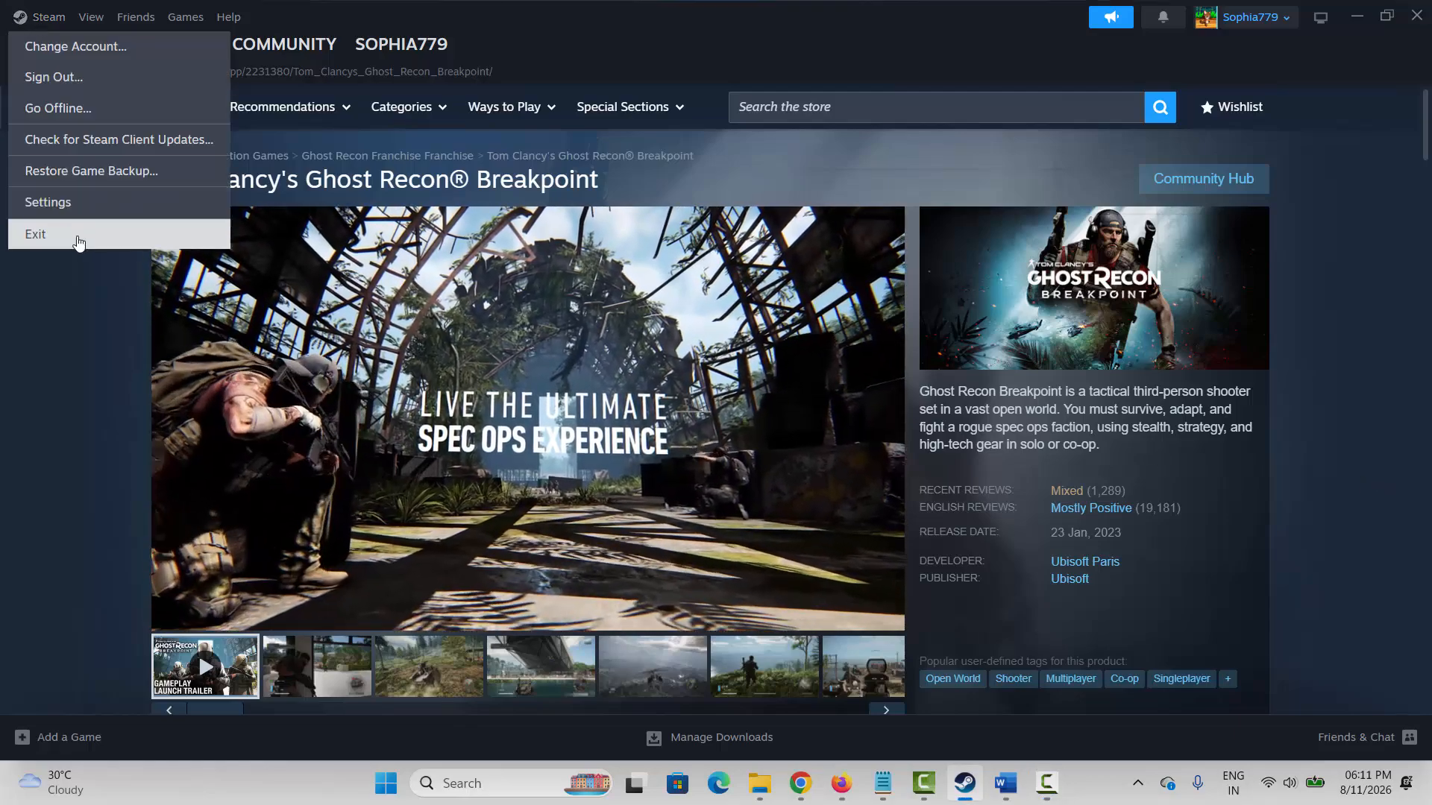
pyautogui.click(82, 374)
pyautogui.click(388, 791)
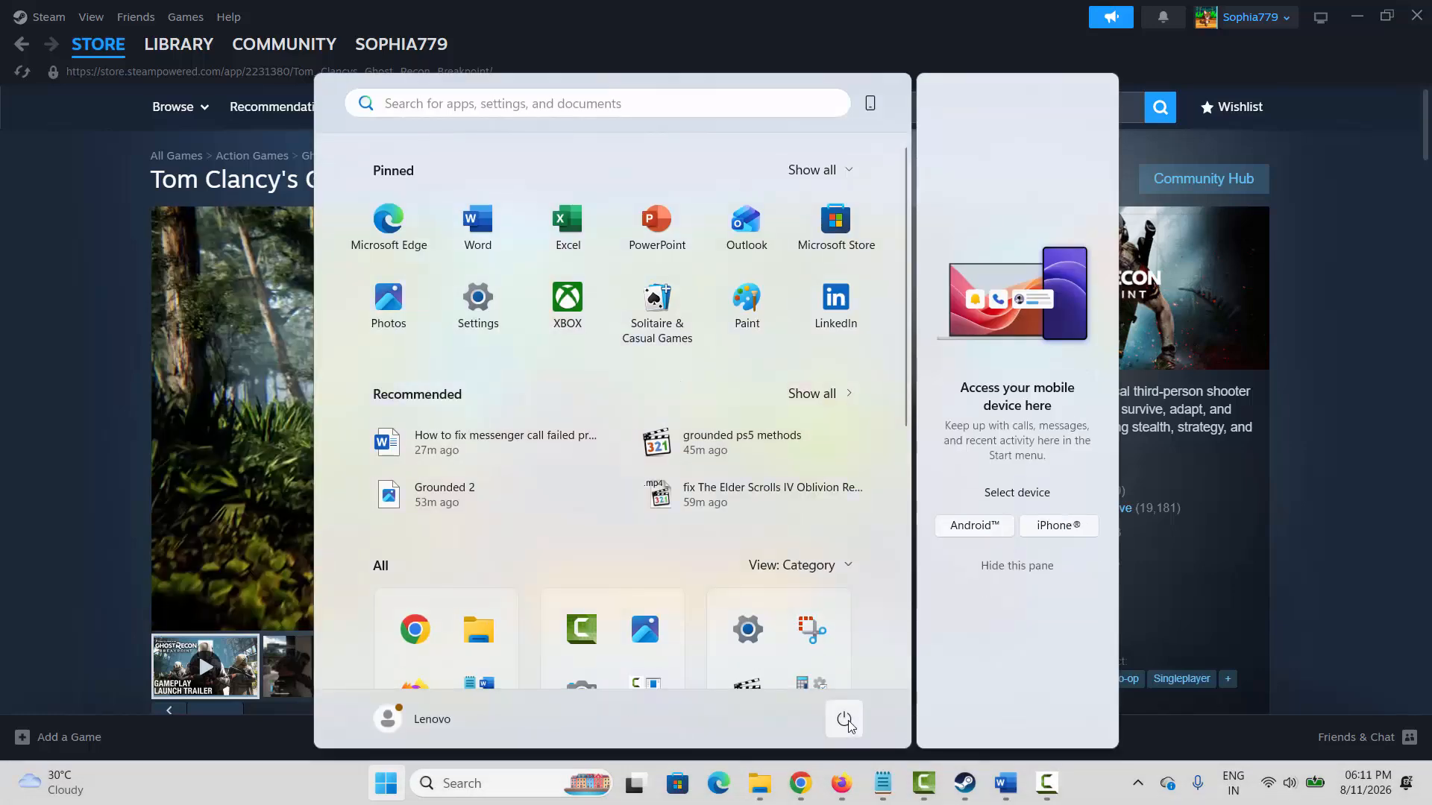
pyautogui.click(845, 721)
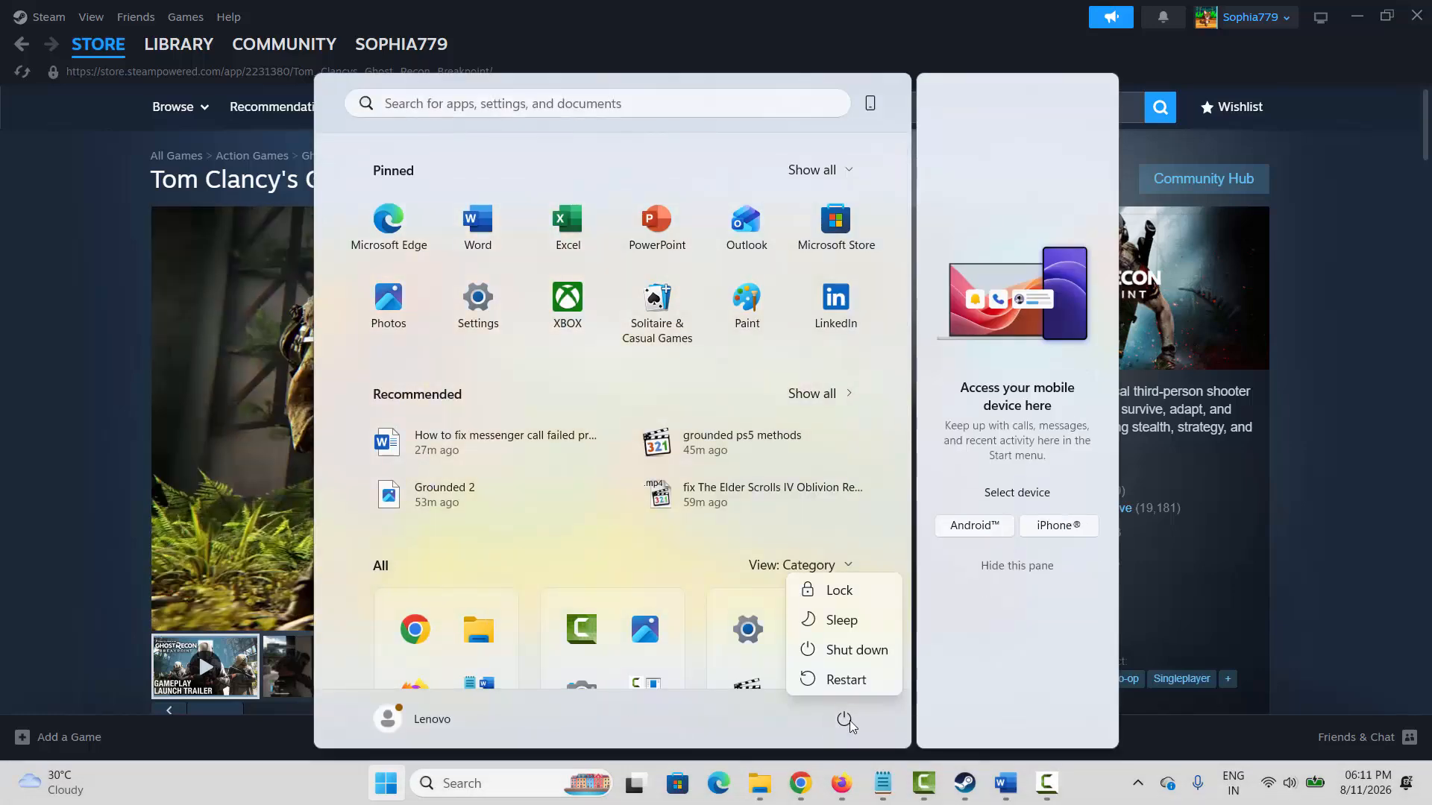
pyautogui.click(1284, 535)
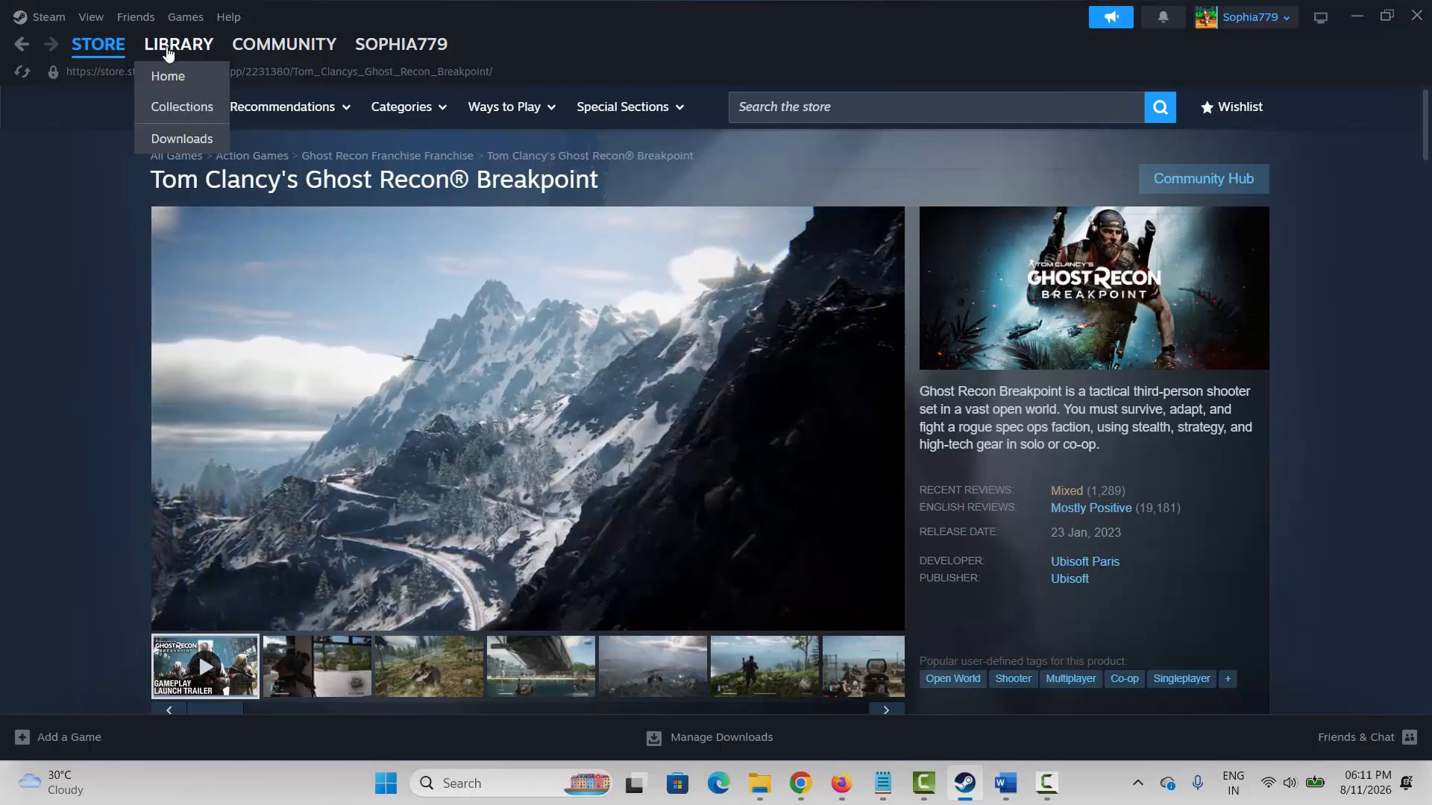
# Step: Open the local installation folder of ARK: Survival Evolved from the game library
pyautogui.click(167, 49)
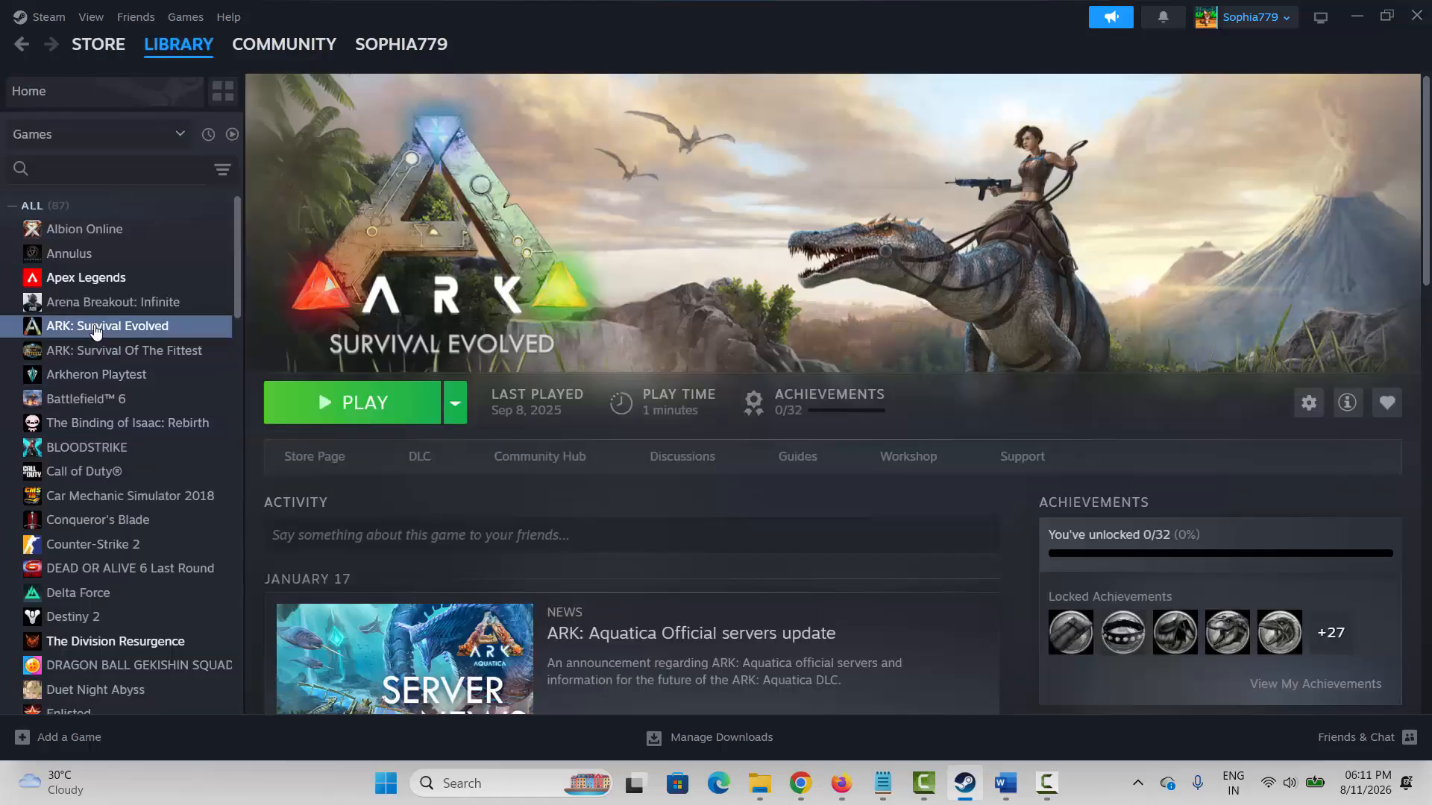
pyautogui.rightClick(101, 328)
pyautogui.moveTo(149, 433)
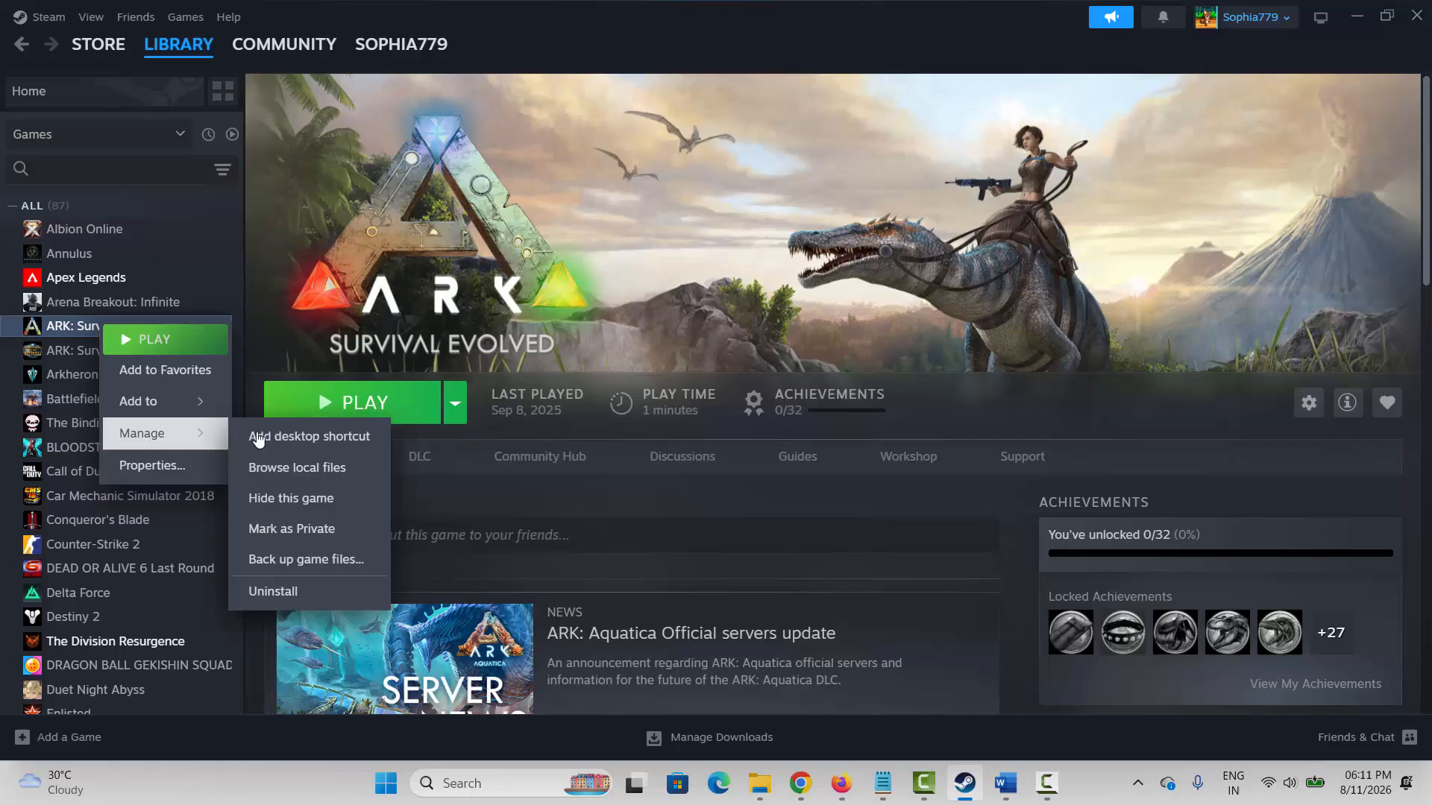
pyautogui.click(310, 470)
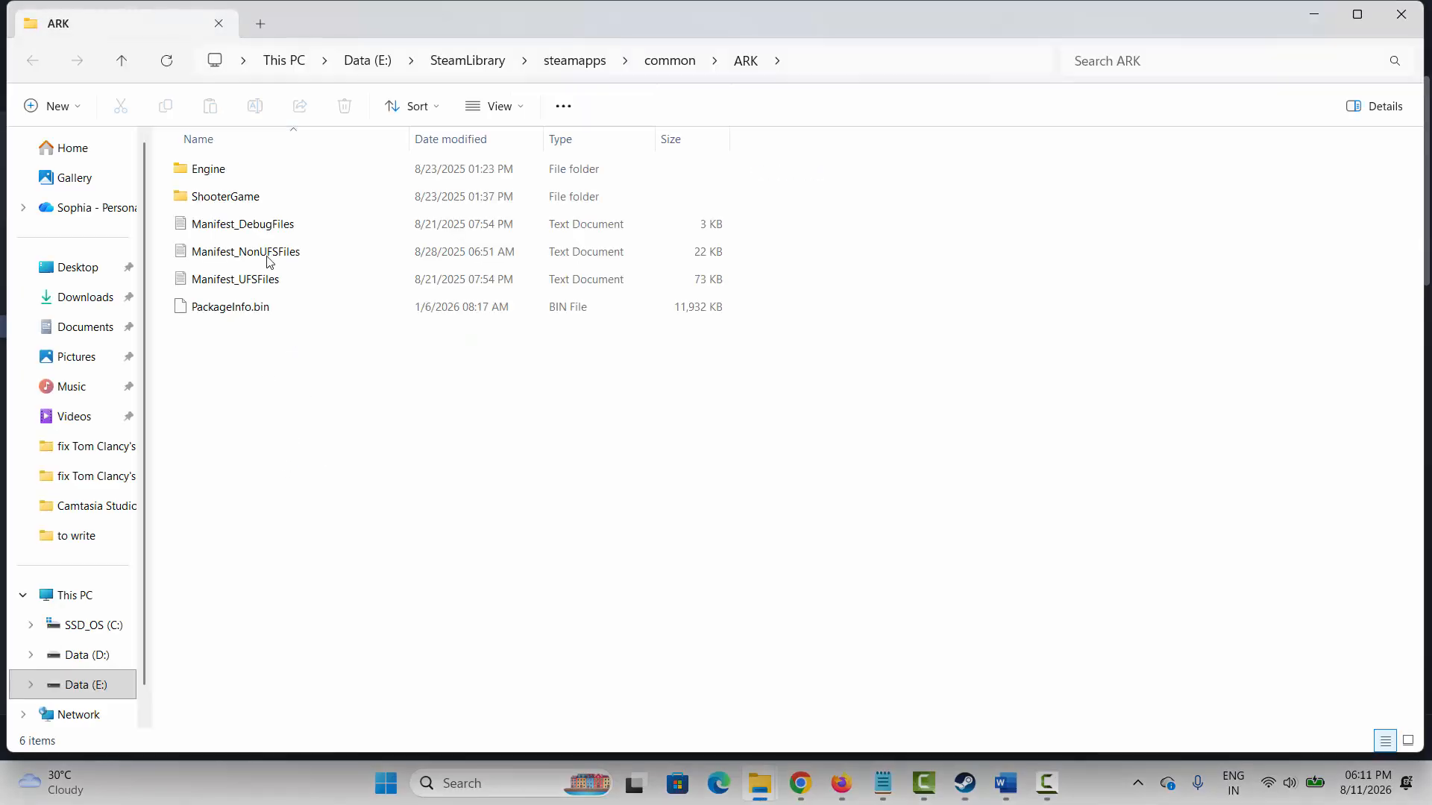
# Step: Go to the ShooterGame\Binaries\Win64 folder of the game and find the ArkEGSLauncher application
pyautogui.doubleClick(231, 197)
pyautogui.doubleClick(224, 173)
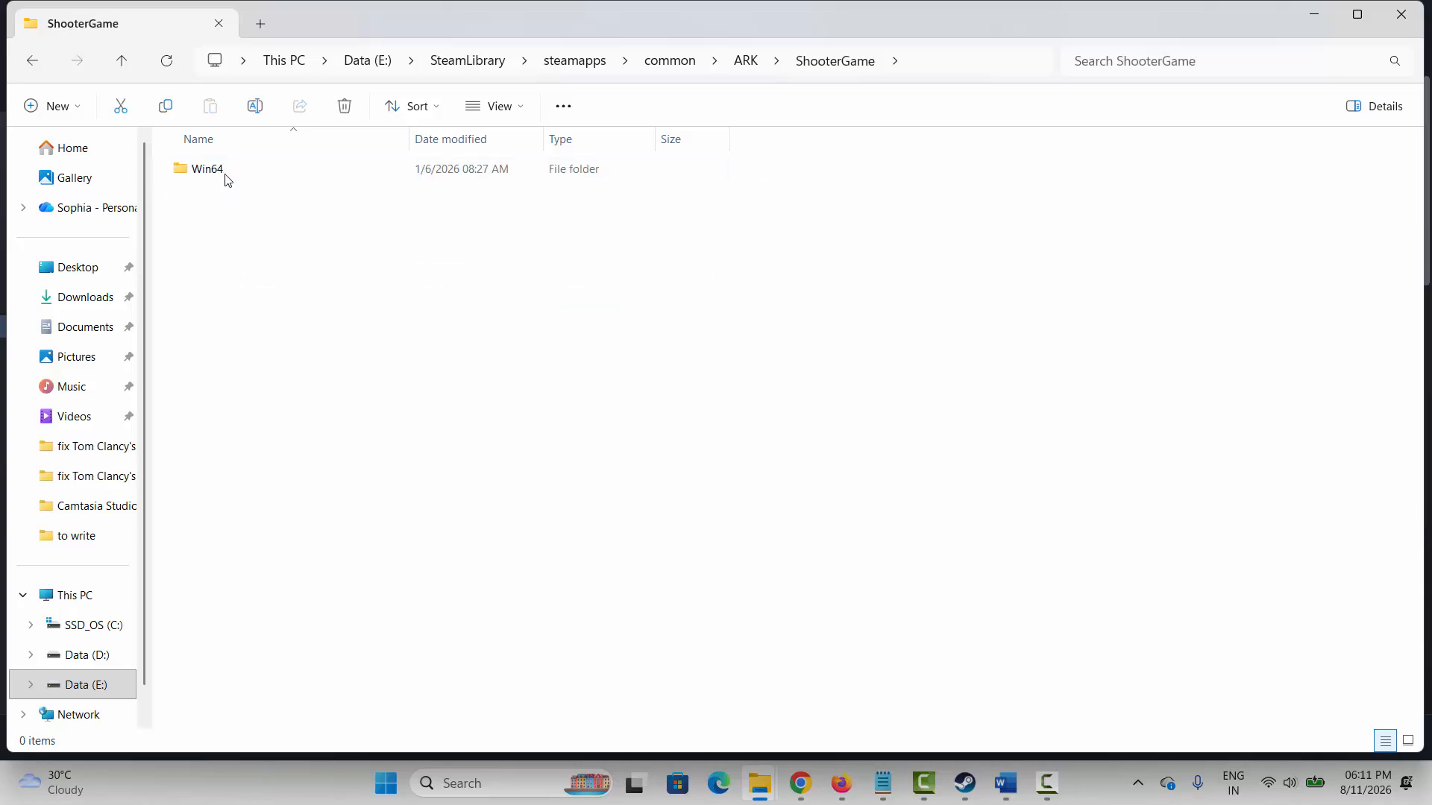
pyautogui.doubleClick(224, 172)
pyautogui.scroll(-8, 301, 415)
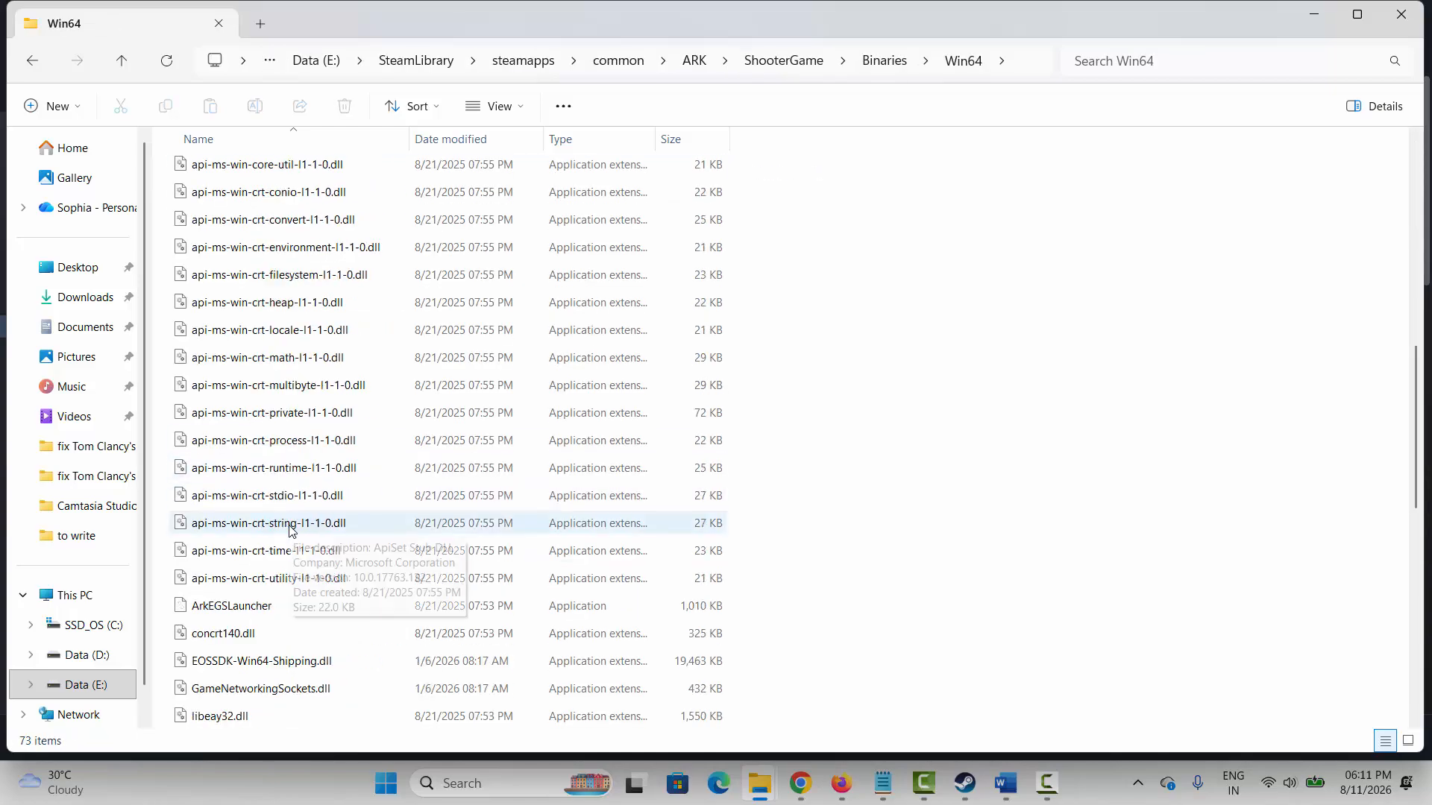
pyautogui.scroll(-3, 291, 528)
# Step: Set ArkEGSLauncher to run as an administrator and in compatibility mode for Windows 8, applying both settings
pyautogui.click(222, 358)
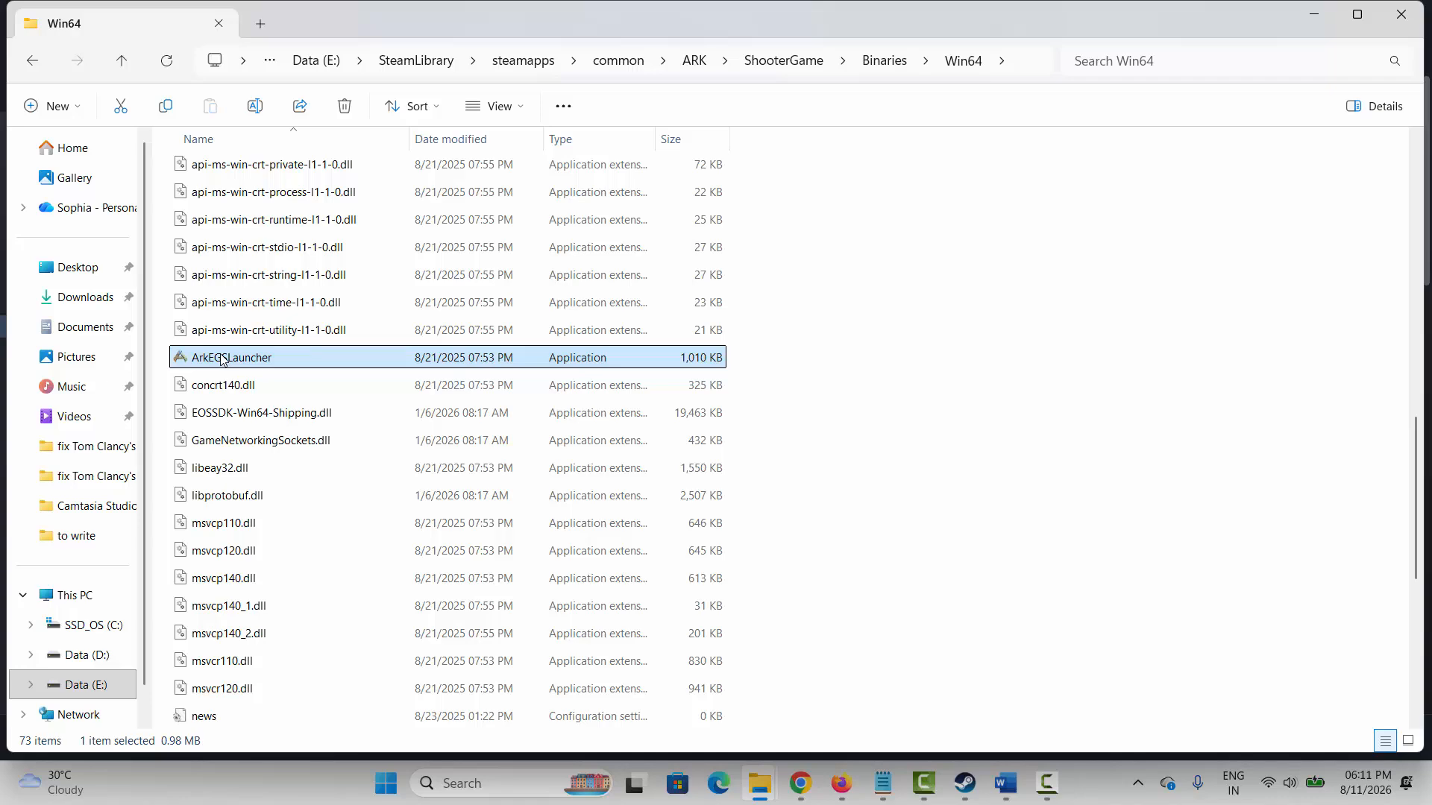
pyautogui.rightClick(221, 358)
pyautogui.click(308, 556)
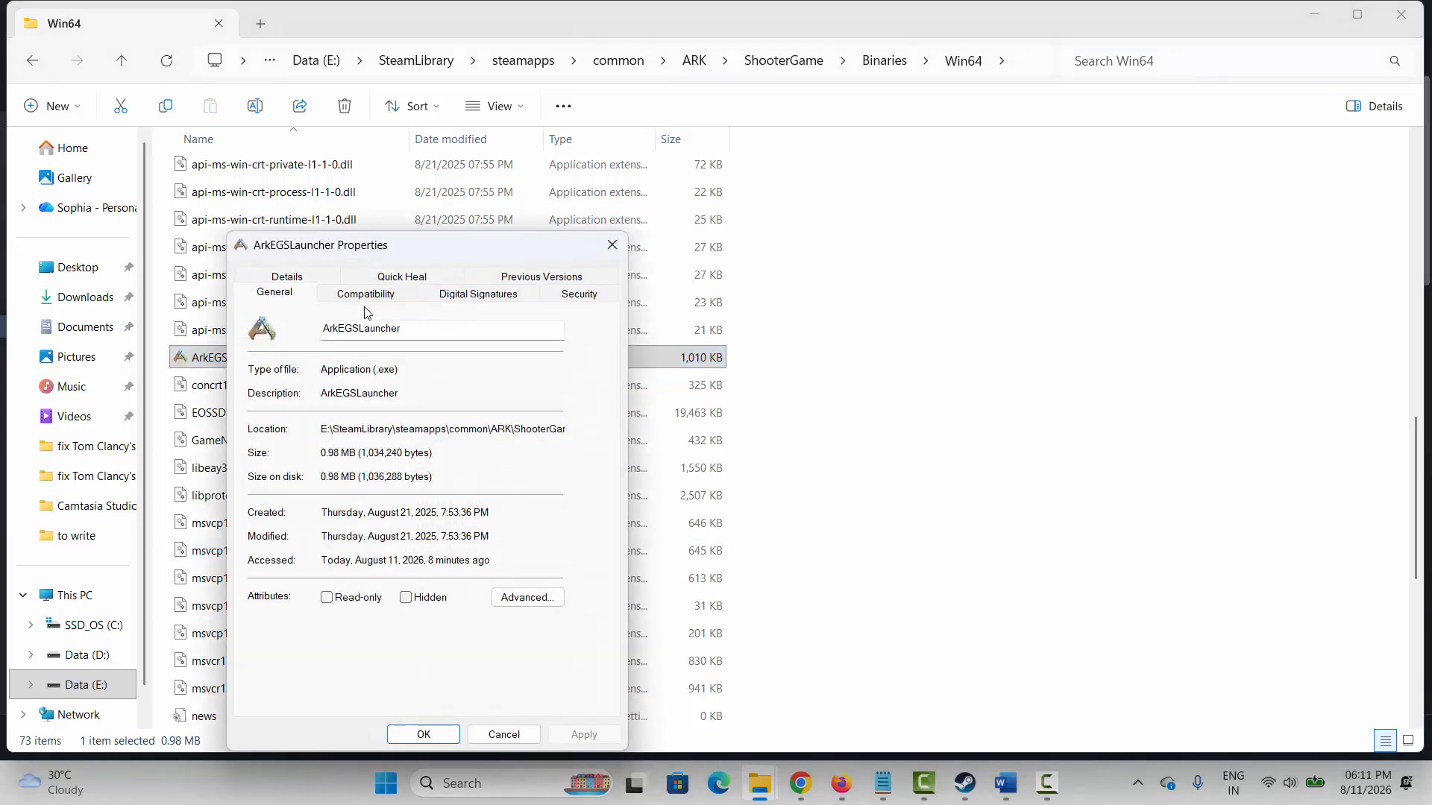
pyautogui.click(366, 294)
pyautogui.click(263, 585)
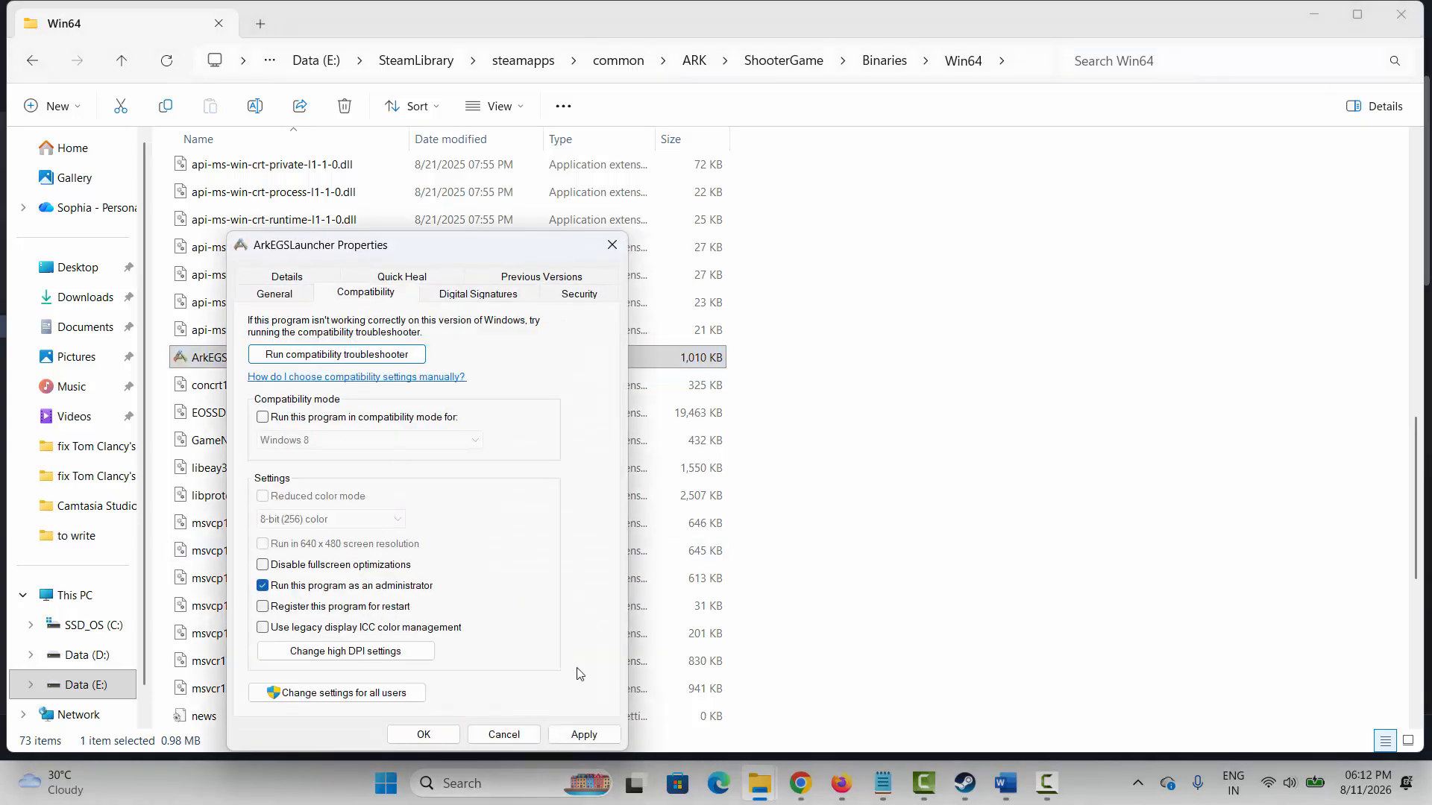
pyautogui.click(582, 734)
pyautogui.click(314, 419)
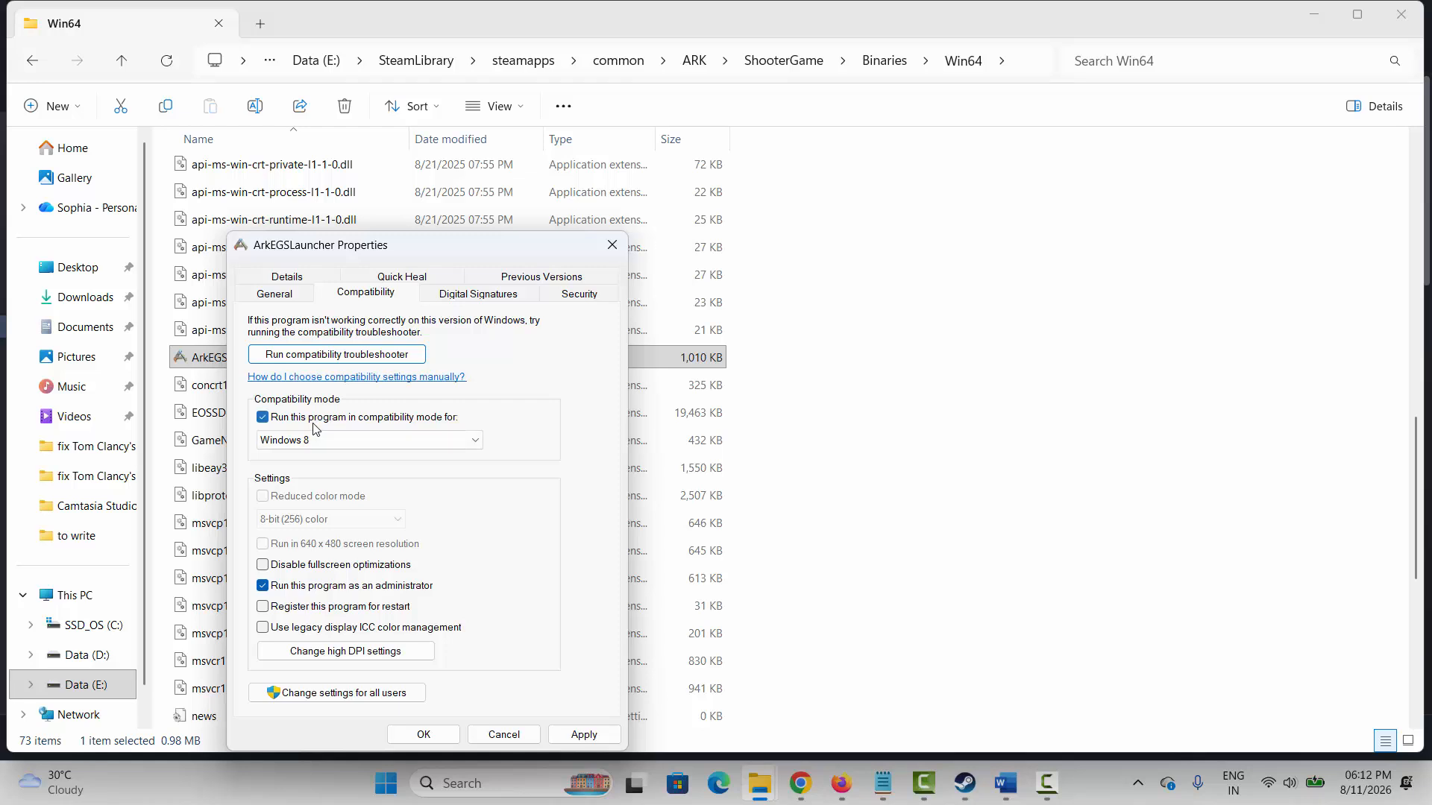
pyautogui.click(584, 734)
# Step: Toggle the fullscreen optimizations and compatibility mode options, and close the launcher's properties without applying, along with the folder window
pyautogui.click(343, 568)
pyautogui.click(351, 418)
pyautogui.click(353, 566)
pyautogui.click(612, 244)
pyautogui.click(1401, 14)
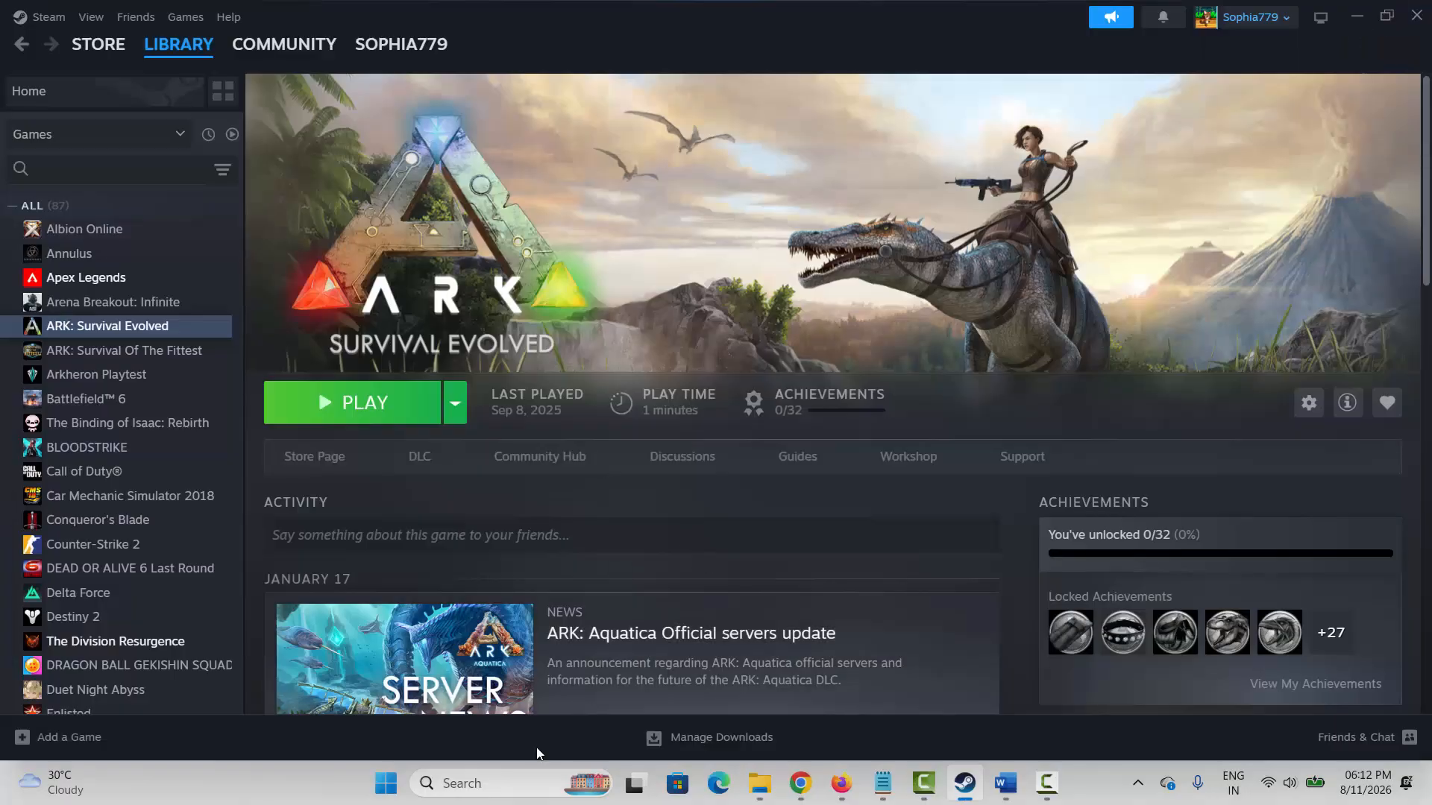
# Step: Search automatically for an updated driver for the Intel(R) UHD Graphics display adapter in Device Manager, and close it
pyautogui.click(488, 785)
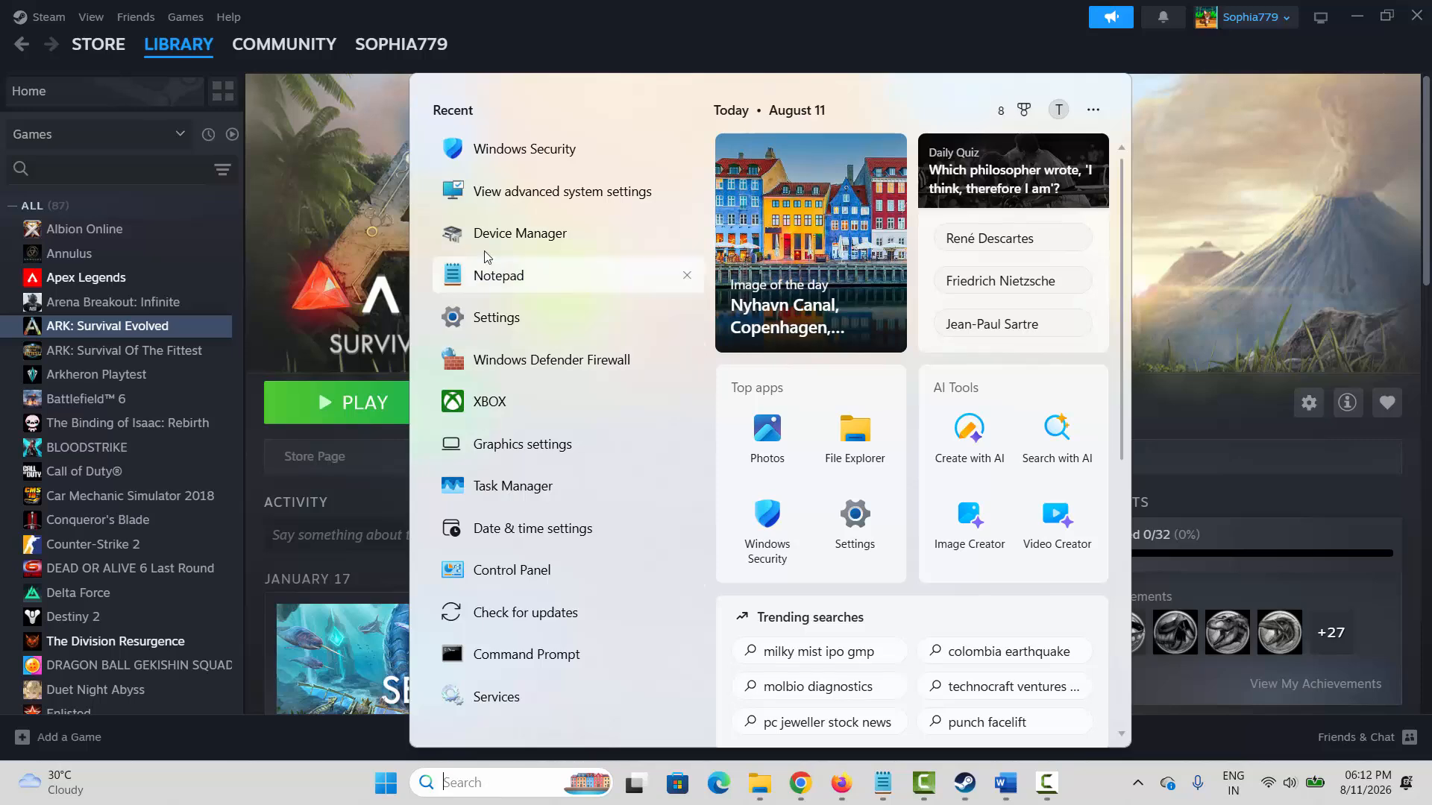
pyautogui.click(506, 236)
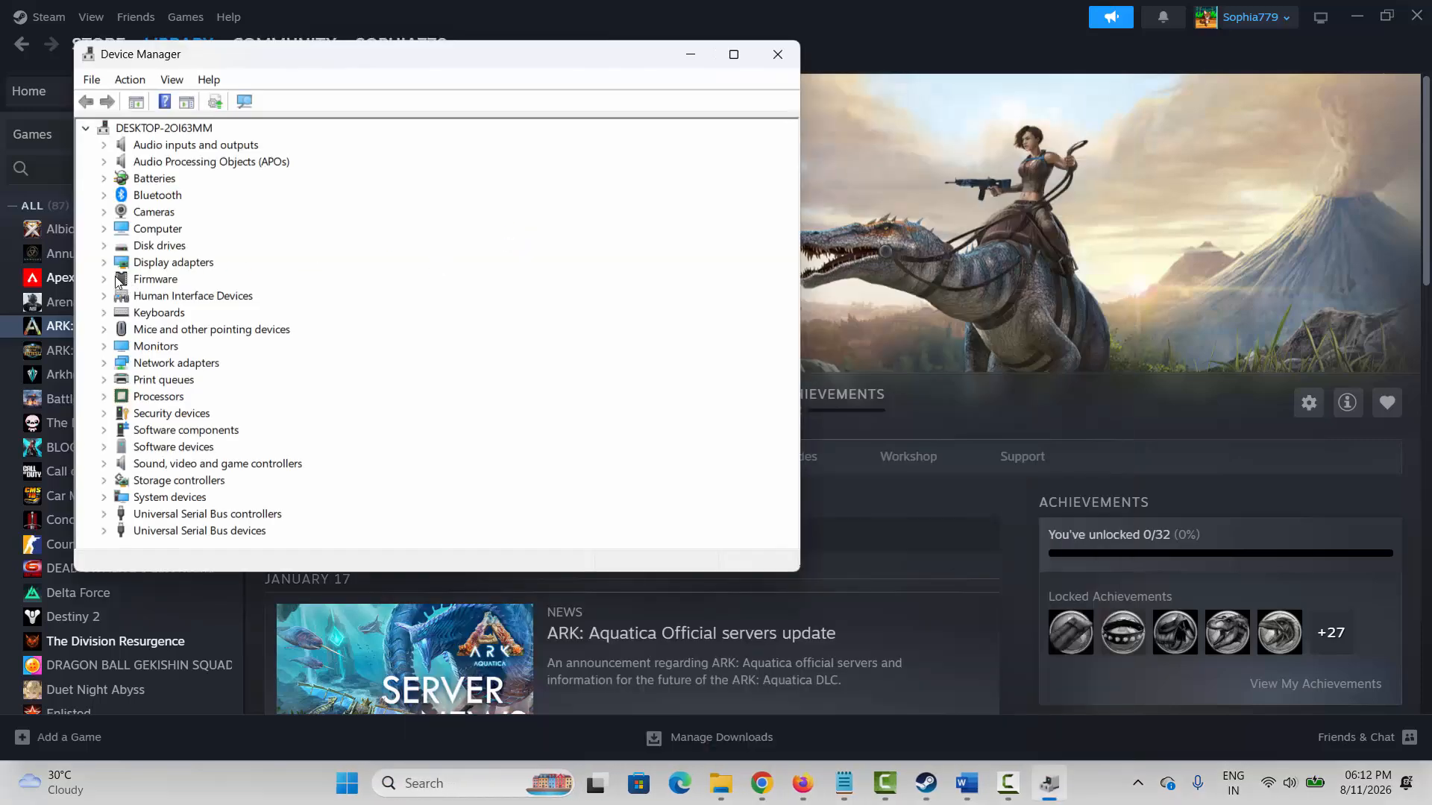
pyautogui.click(103, 263)
pyautogui.click(186, 279)
pyautogui.rightClick(186, 280)
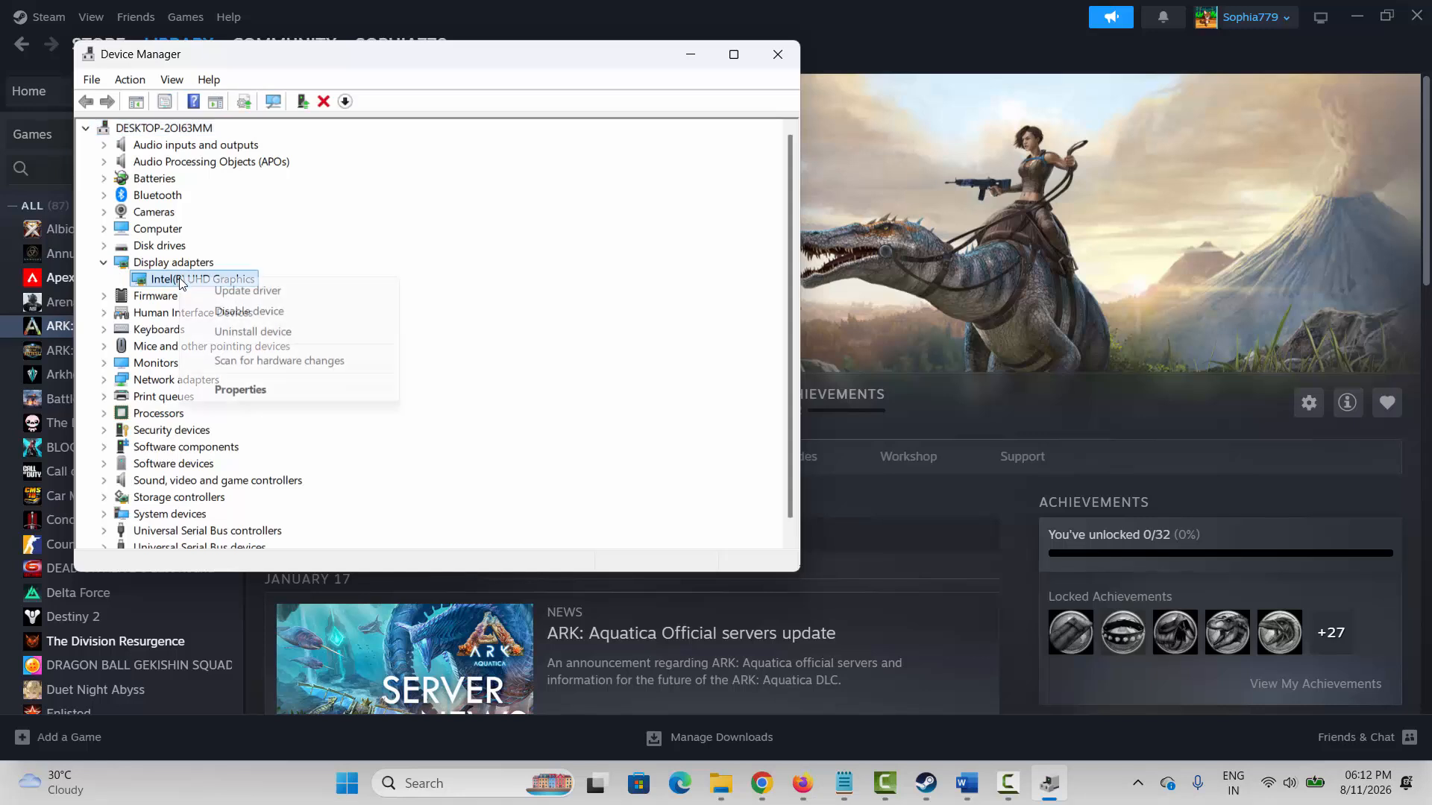
pyautogui.click(221, 292)
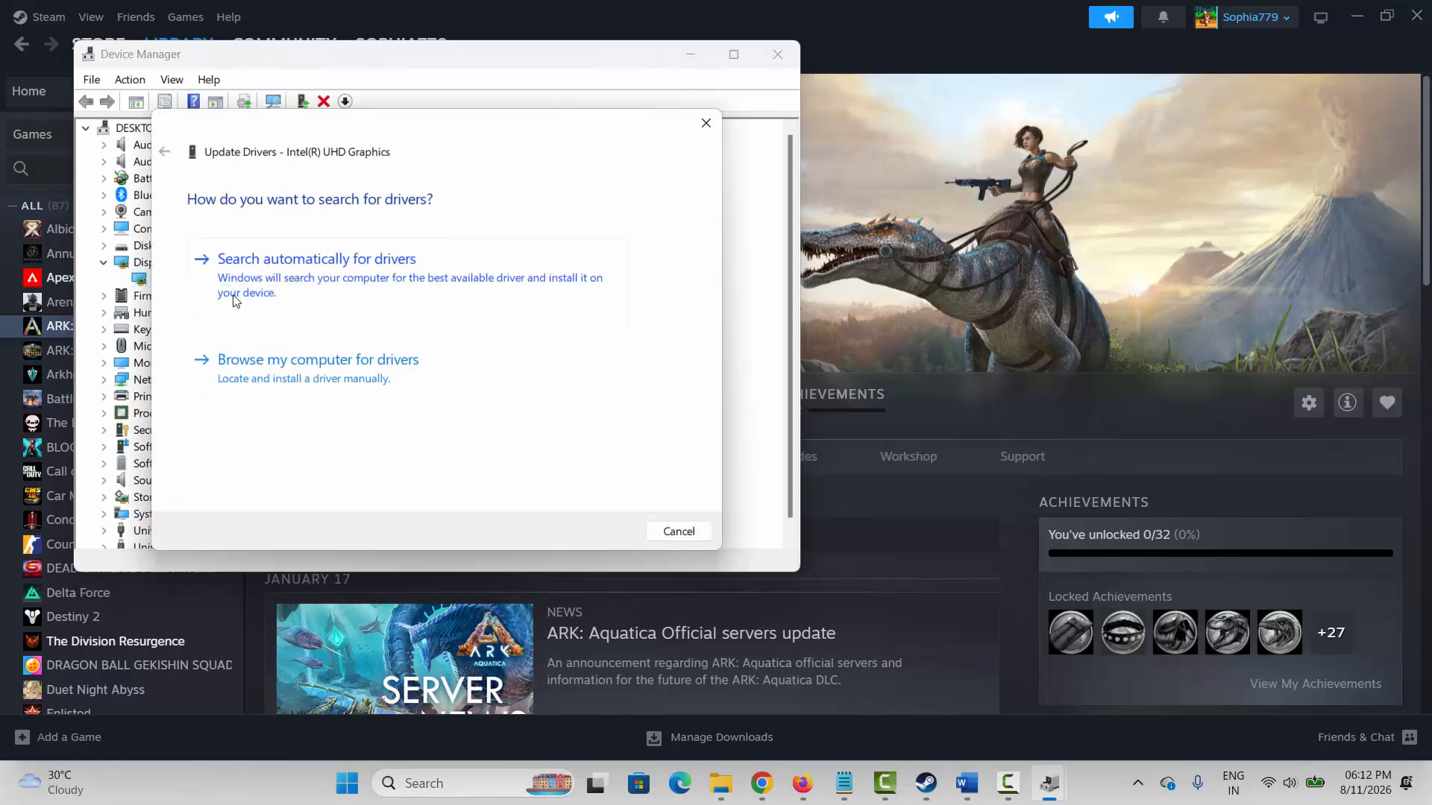
pyautogui.click(395, 284)
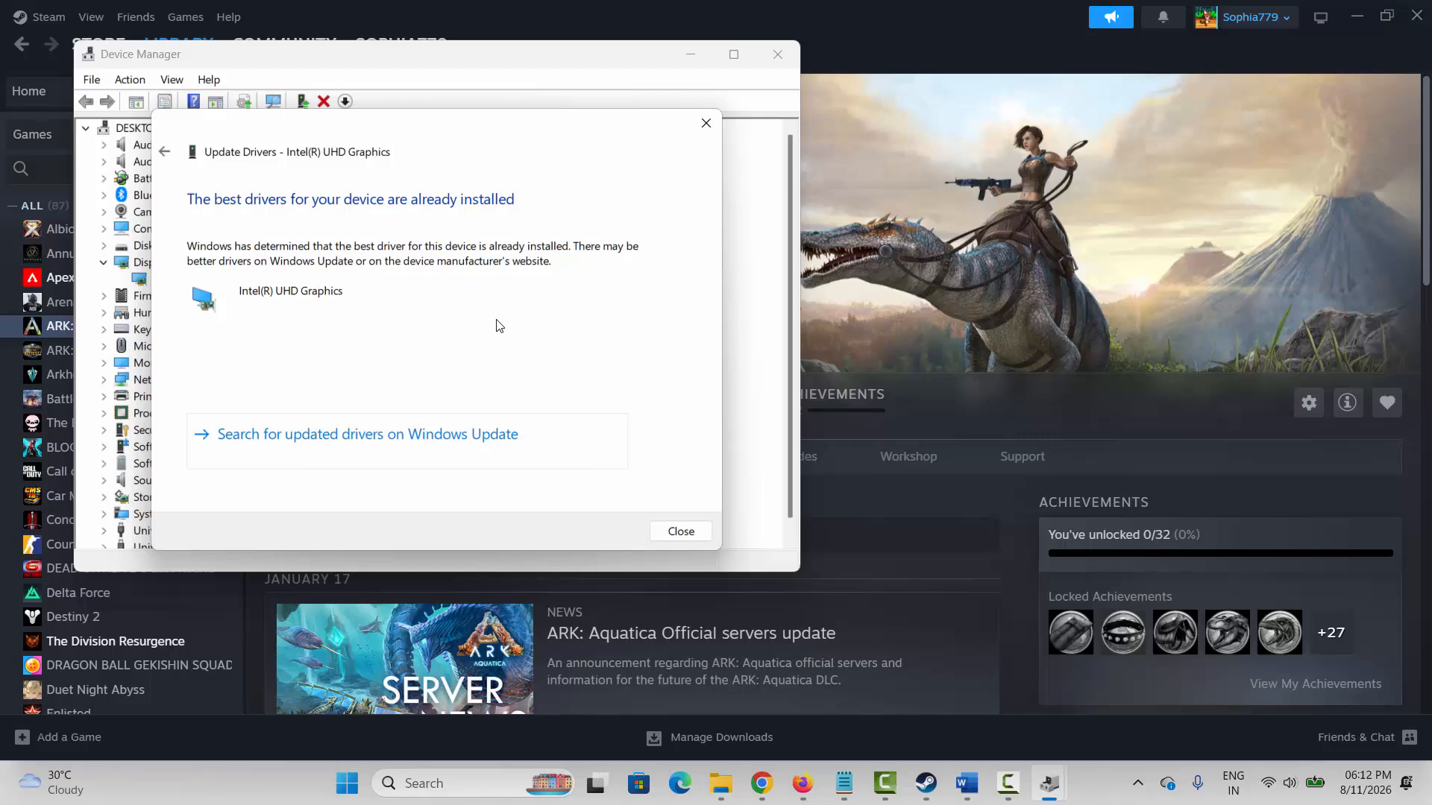
pyautogui.click(705, 123)
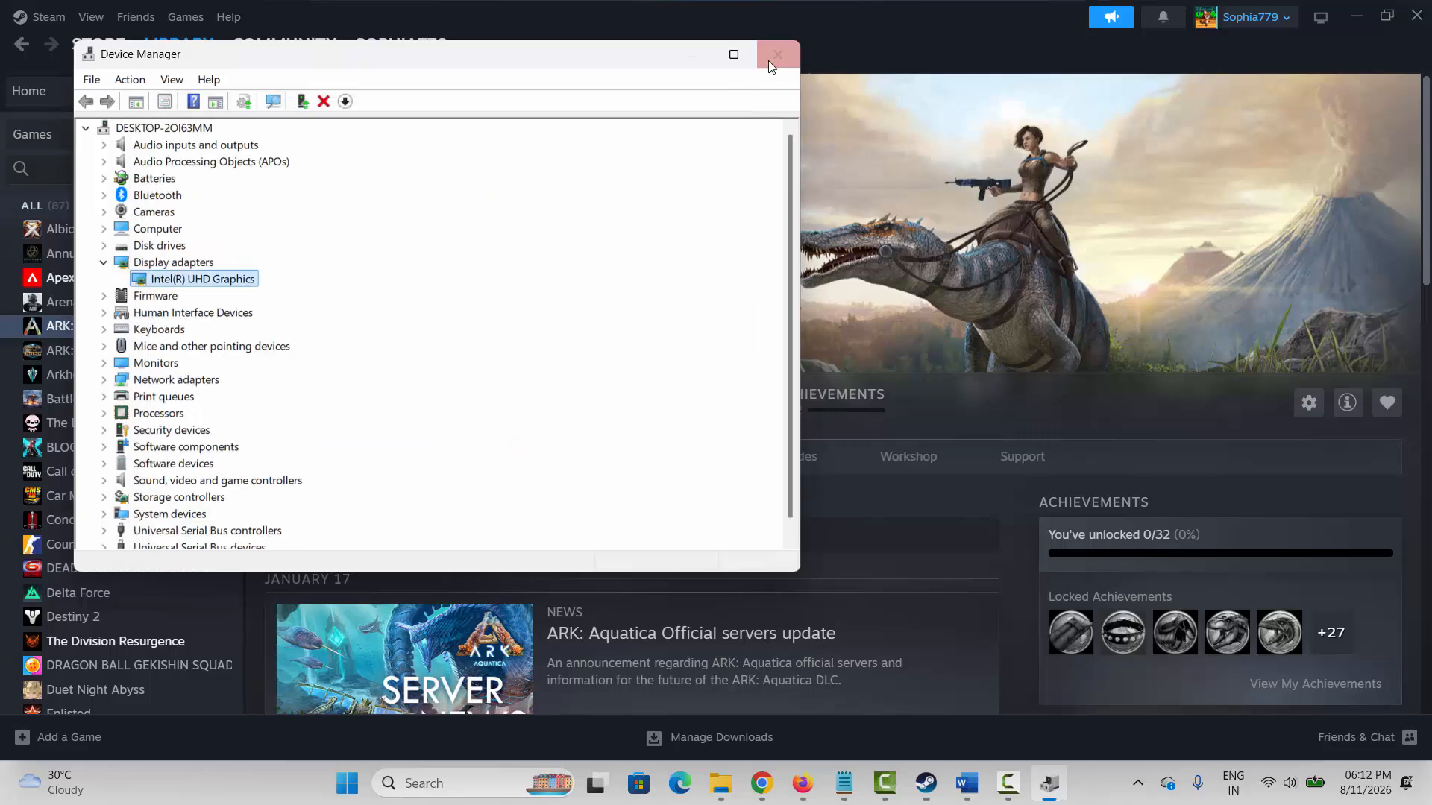
pyautogui.click(772, 56)
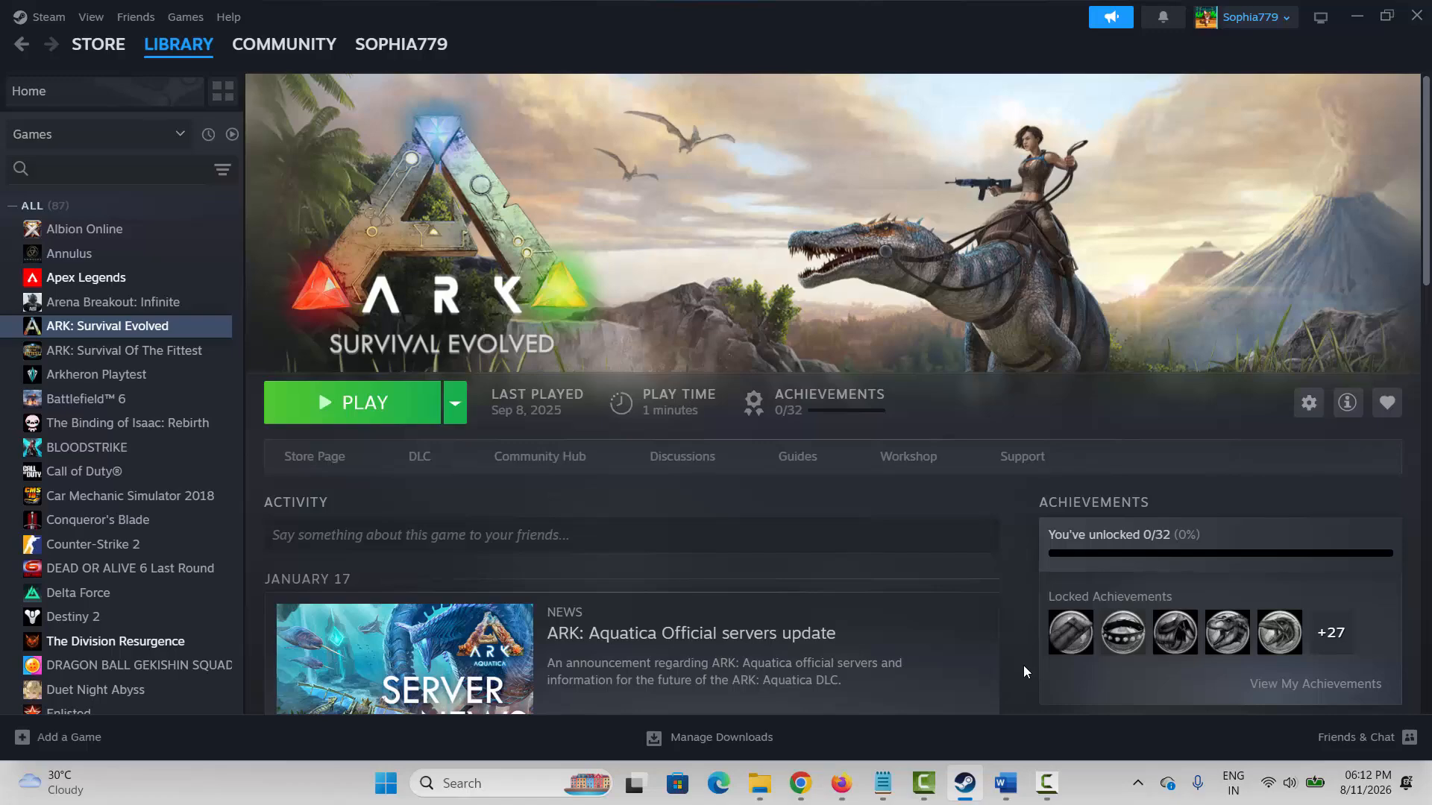
# Step: Switch to Chrome to view the NVIDIA App download page, and return to Steam
pyautogui.hotkey('alt', 'Tab')
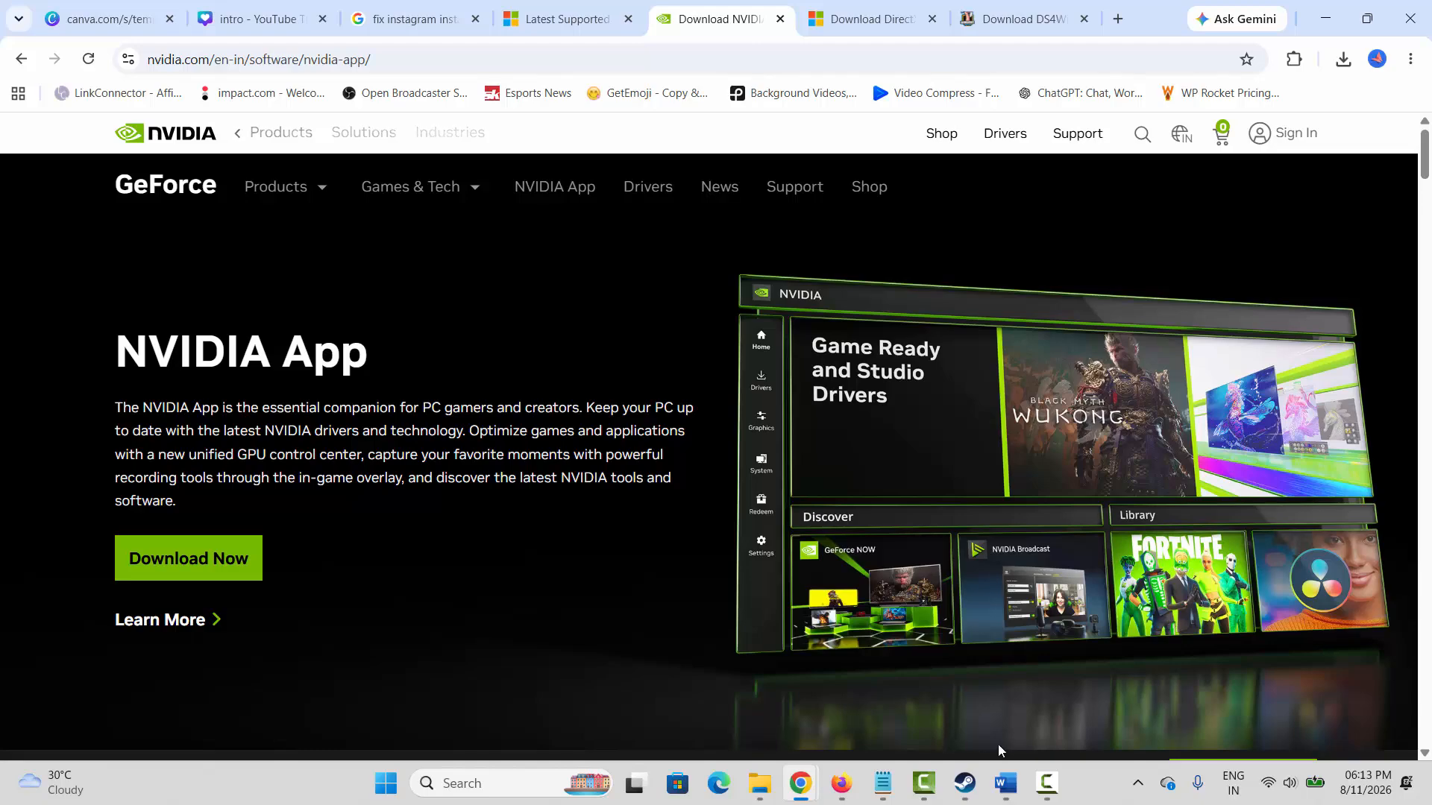
pyautogui.click(964, 783)
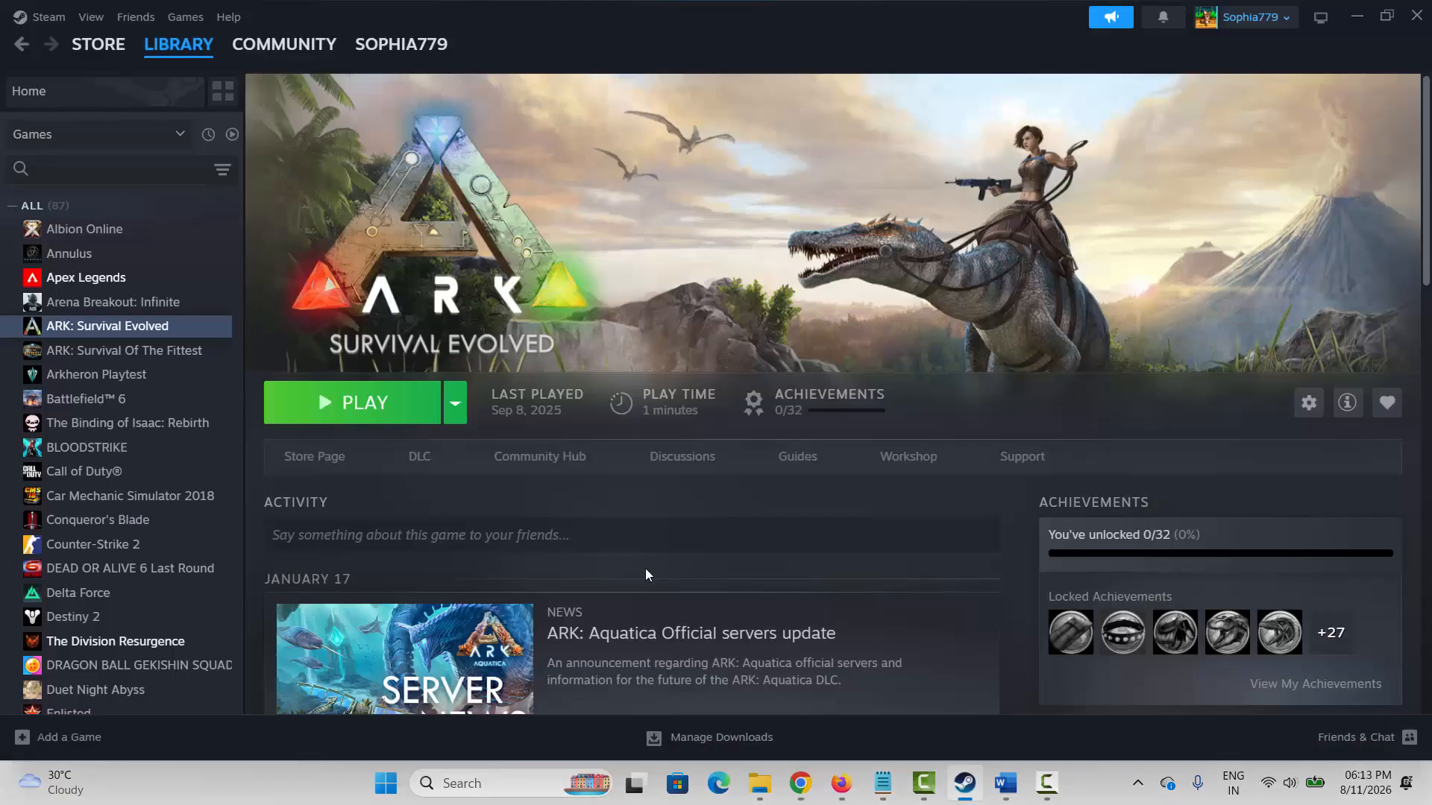
# Step: Open the list of apps allowed through the firewall from Windows Security and look through it for the game
pyautogui.click(478, 783)
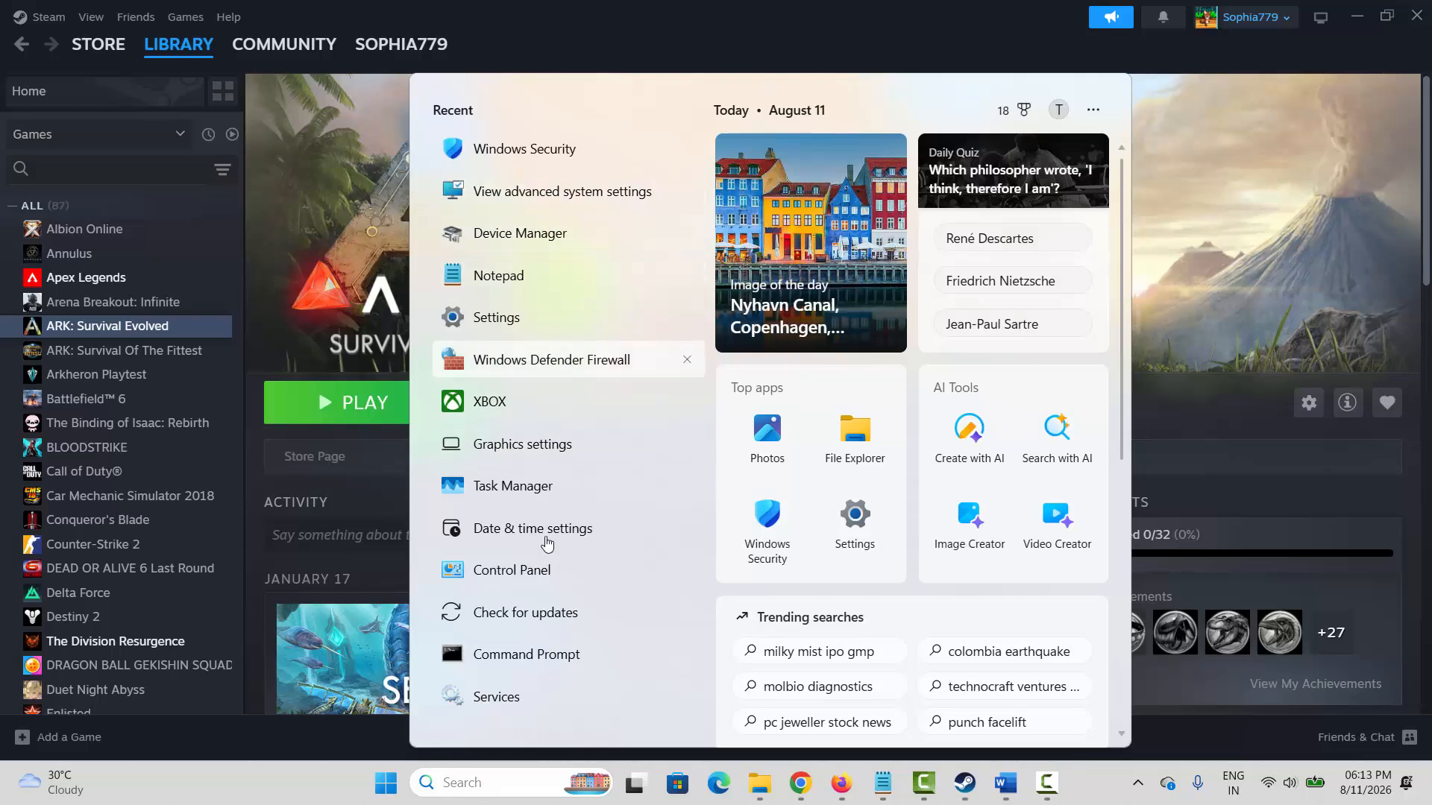
pyautogui.click(522, 154)
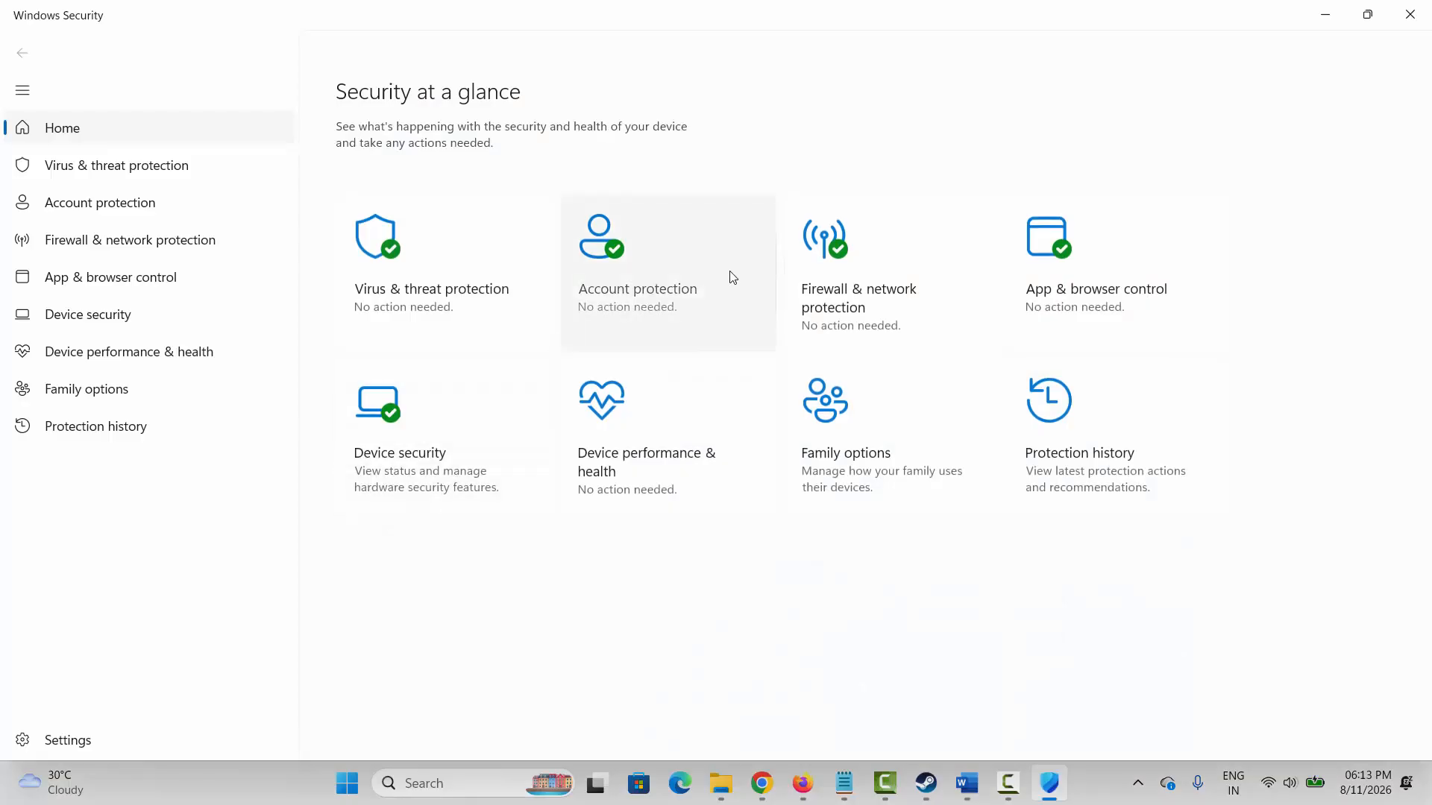
pyautogui.click(854, 302)
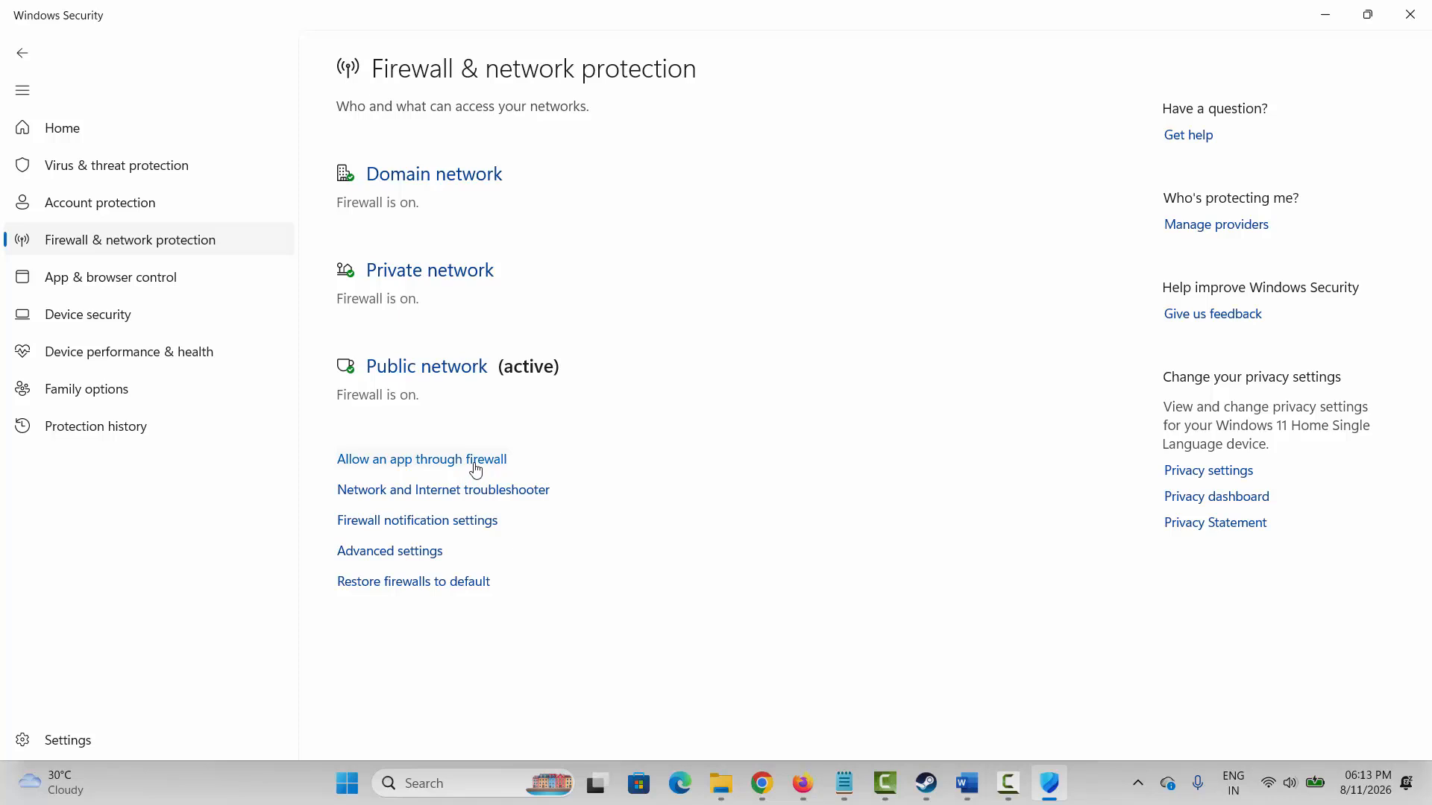
pyautogui.click(474, 458)
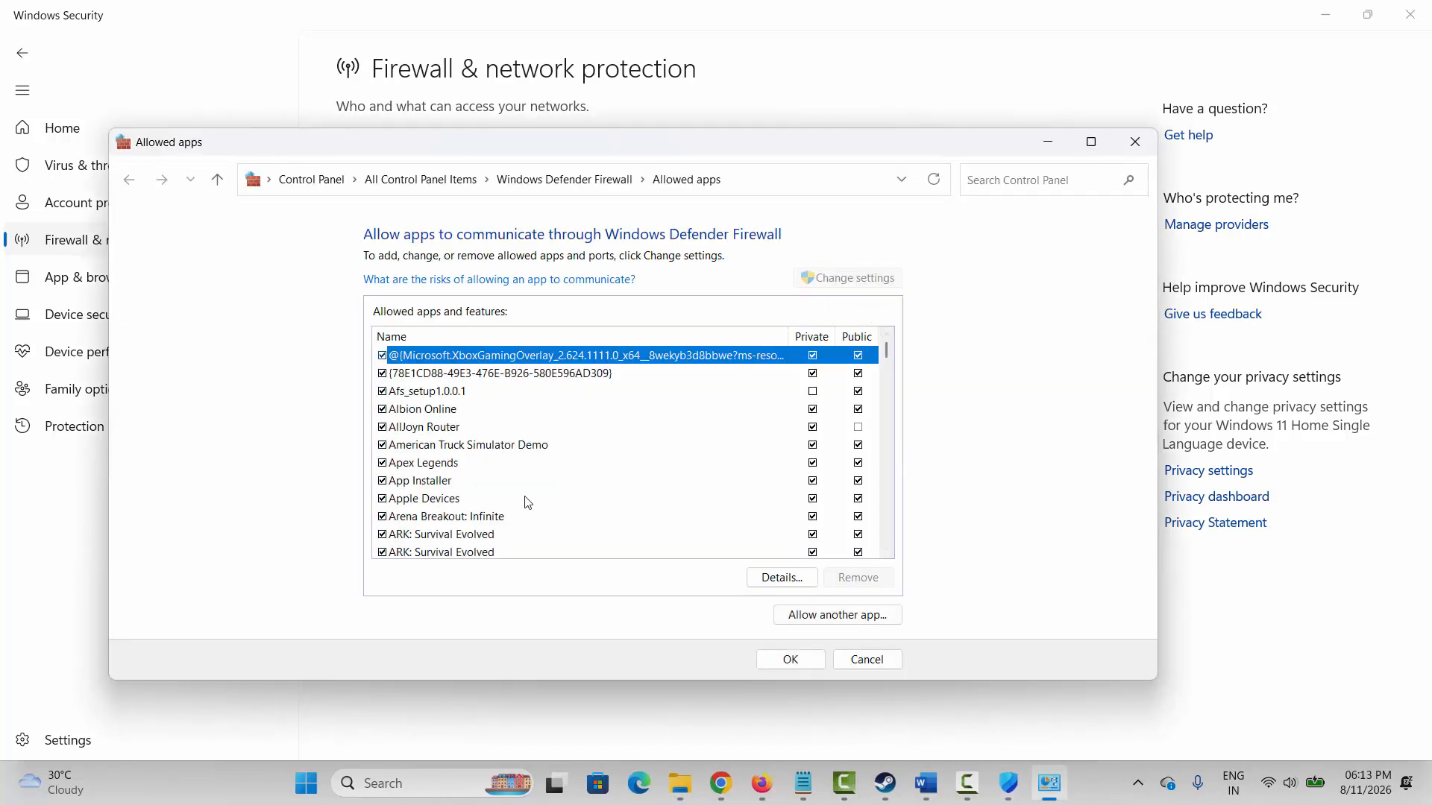
pyautogui.scroll(-3, 514, 483)
pyautogui.scroll(3, 517, 486)
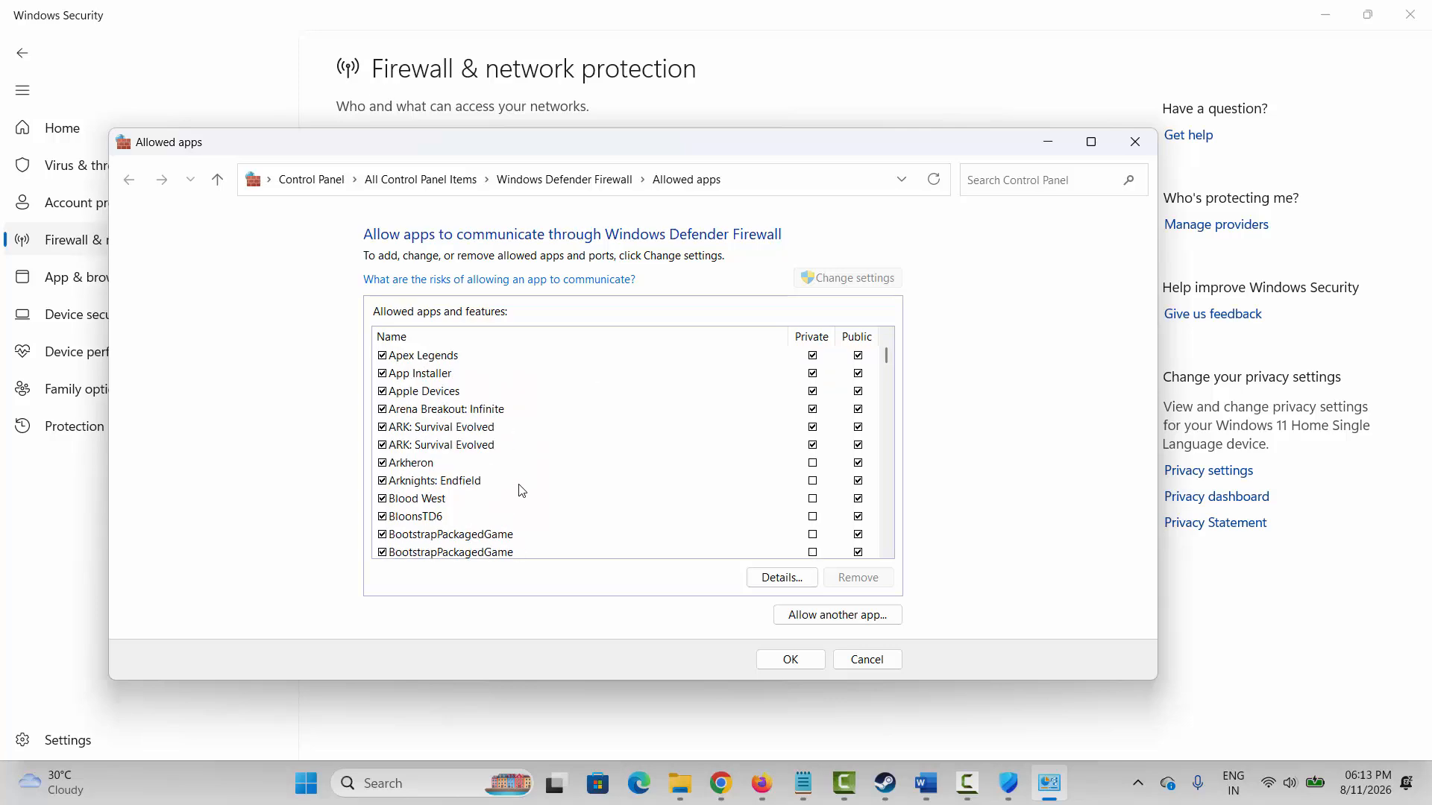
pyautogui.click(841, 615)
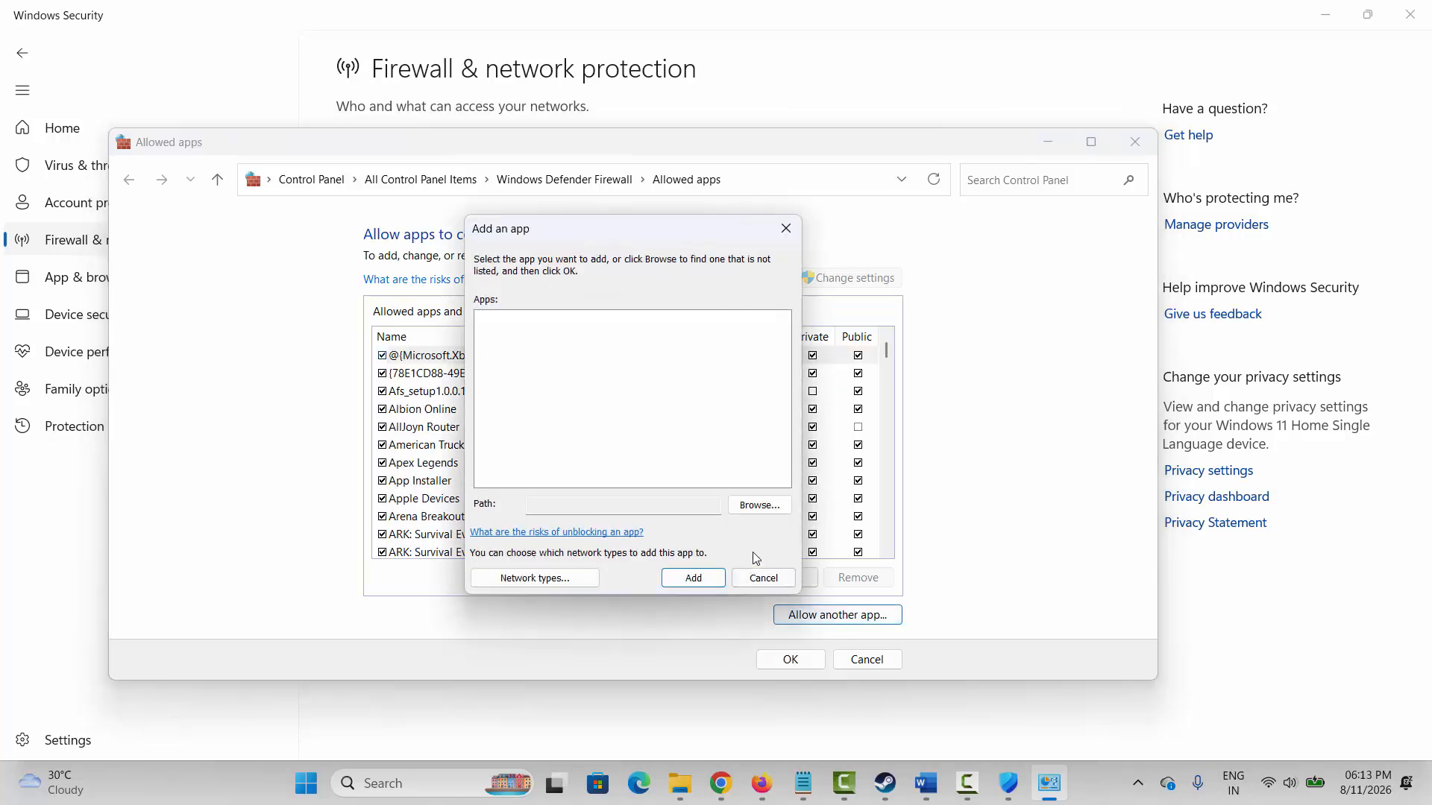
pyautogui.click(664, 296)
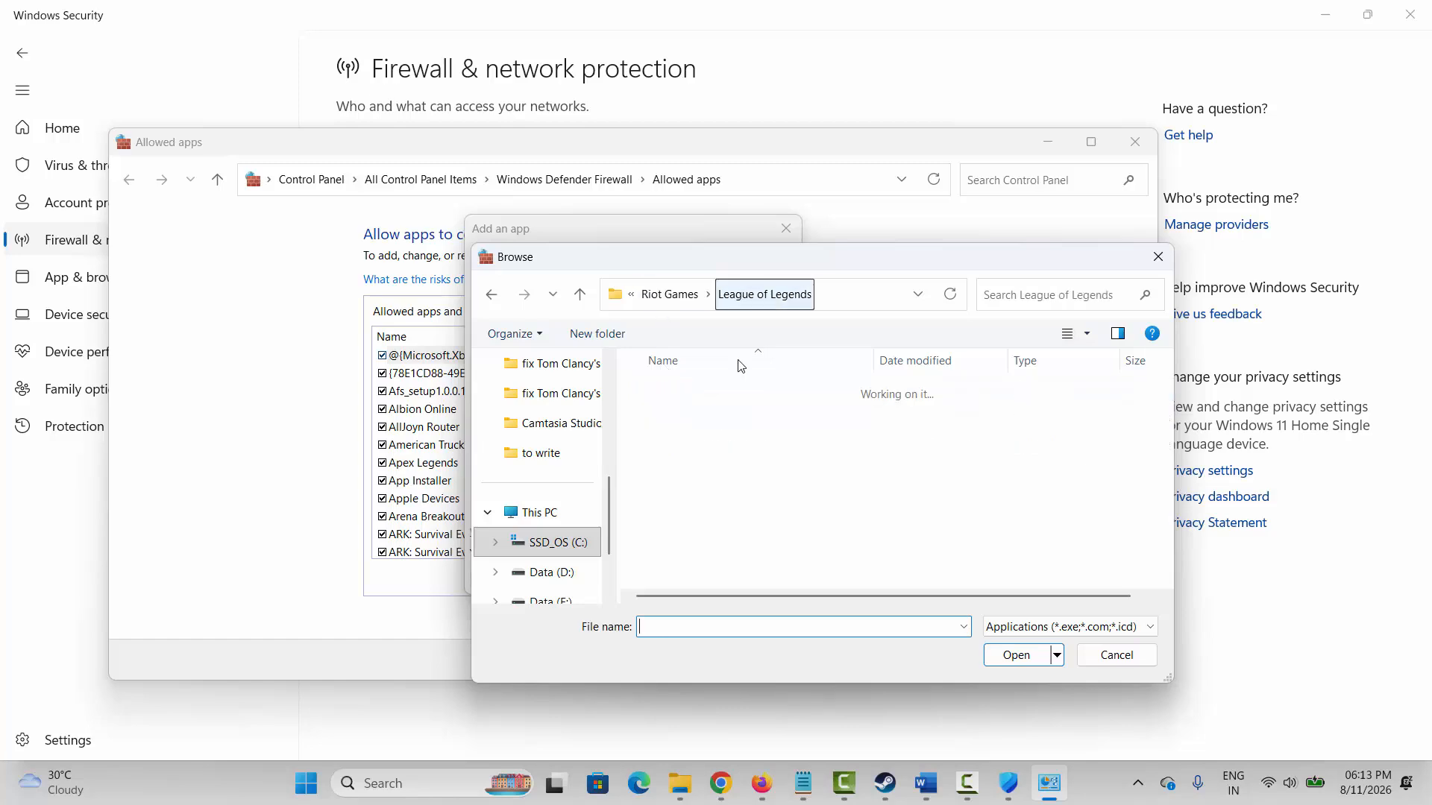
pyautogui.click(1096, 654)
pyautogui.click(765, 578)
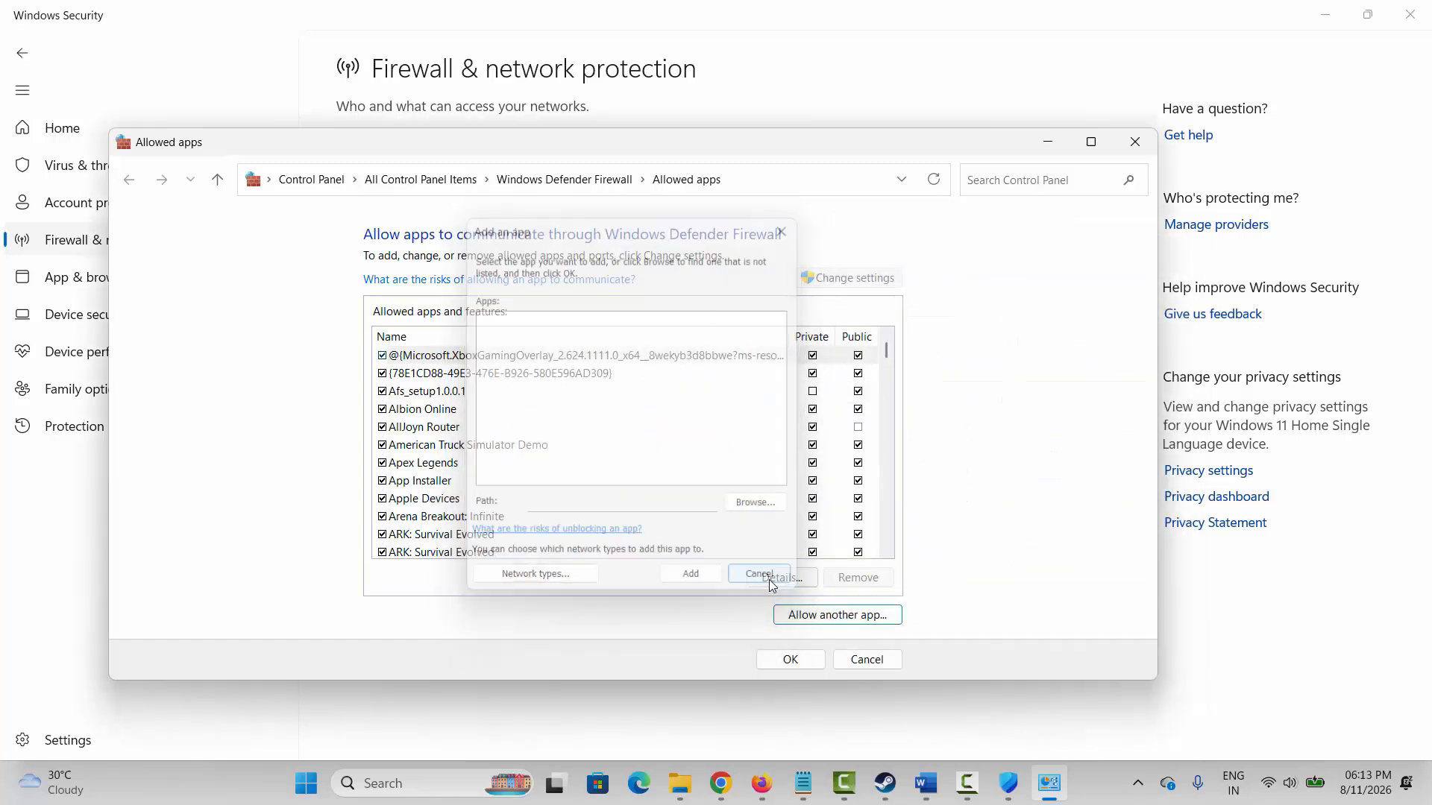
# Step: Check the private and public firewall permissions of ARK: Survival Evolved, and close Windows Security without saving changes
pyautogui.click(457, 536)
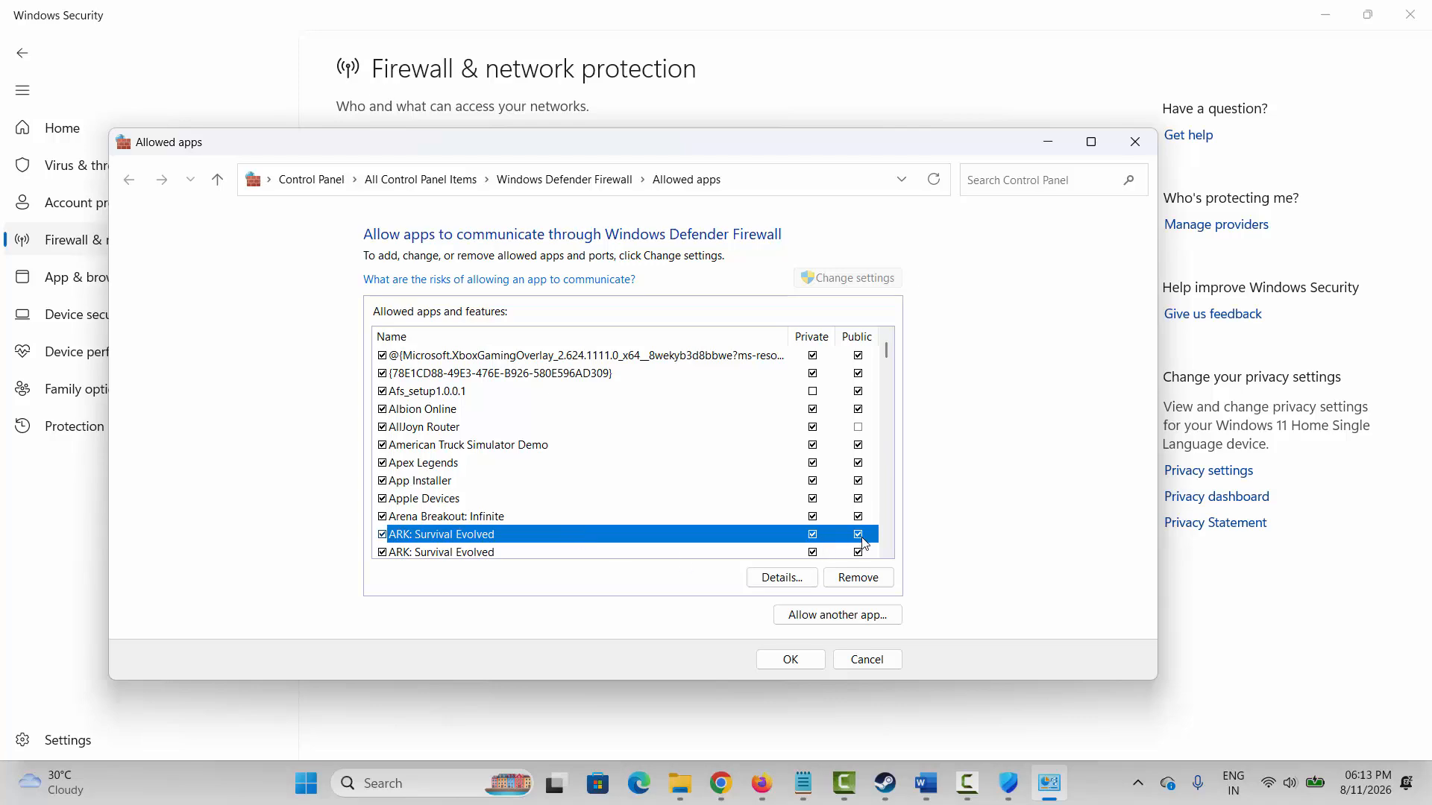
pyautogui.click(865, 659)
pyautogui.click(1409, 15)
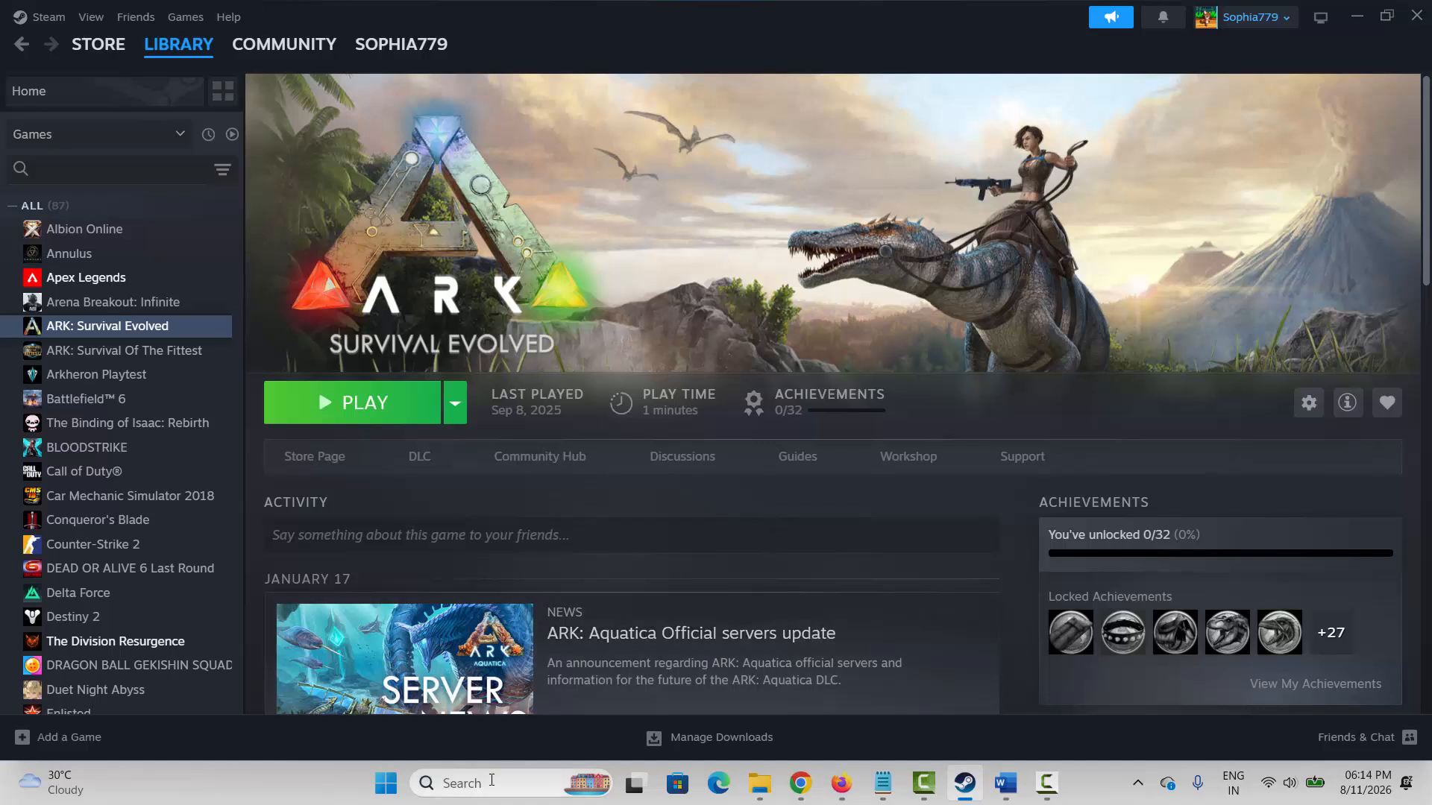
# Step: Open the properties of ARK: Survival Evolved, go to its launch options entry, and close the properties without entering anything
pyautogui.rightClick(106, 326)
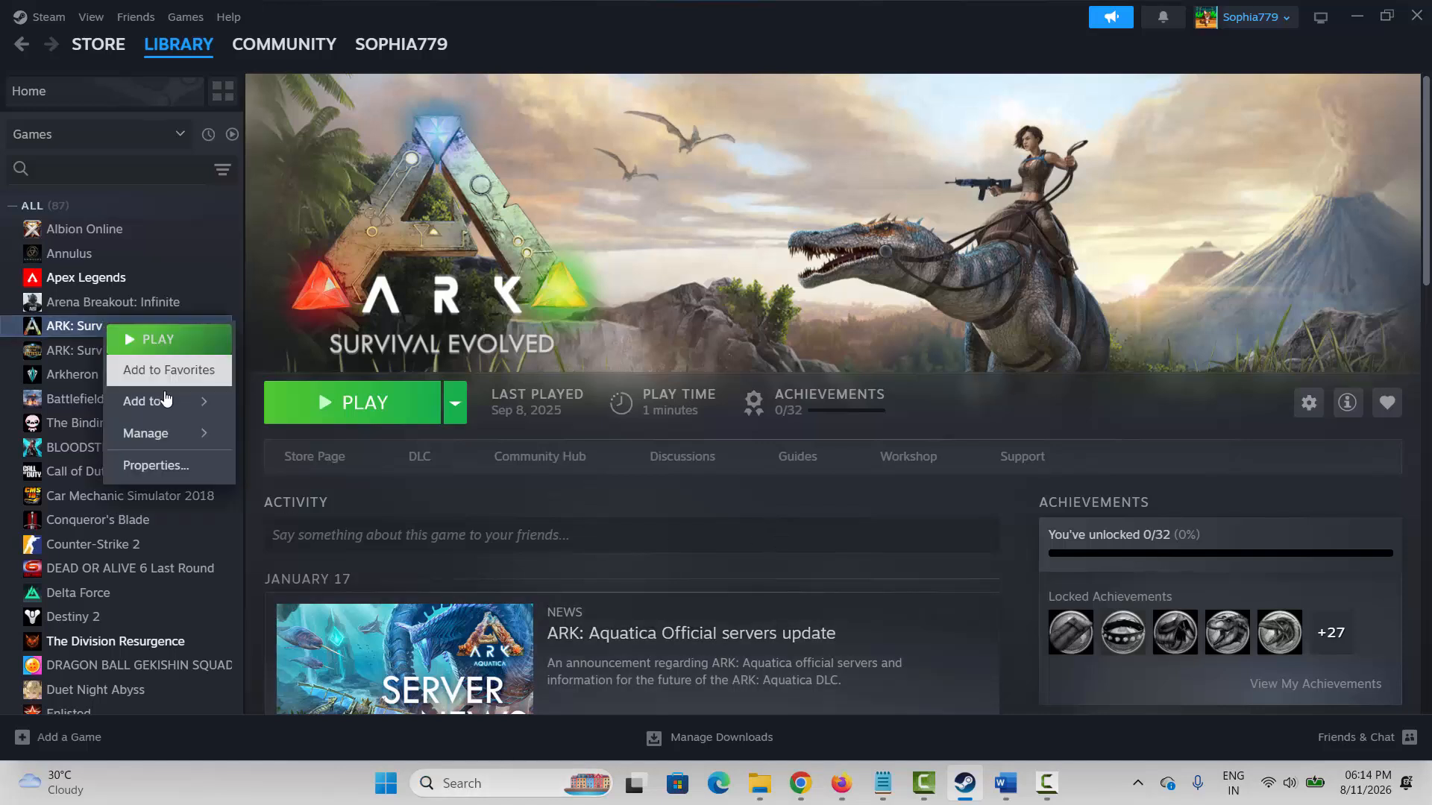
pyautogui.click(160, 466)
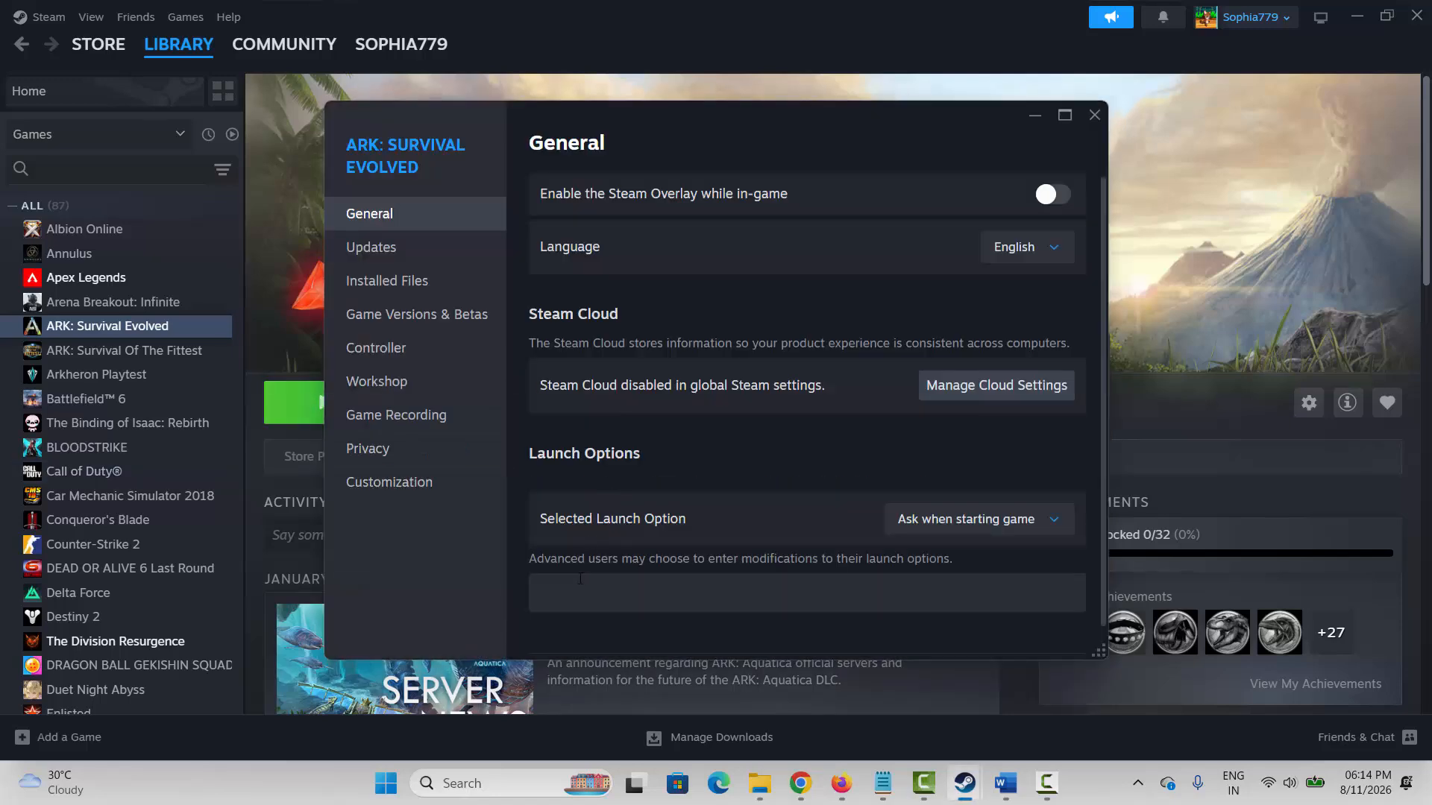
pyautogui.click(579, 582)
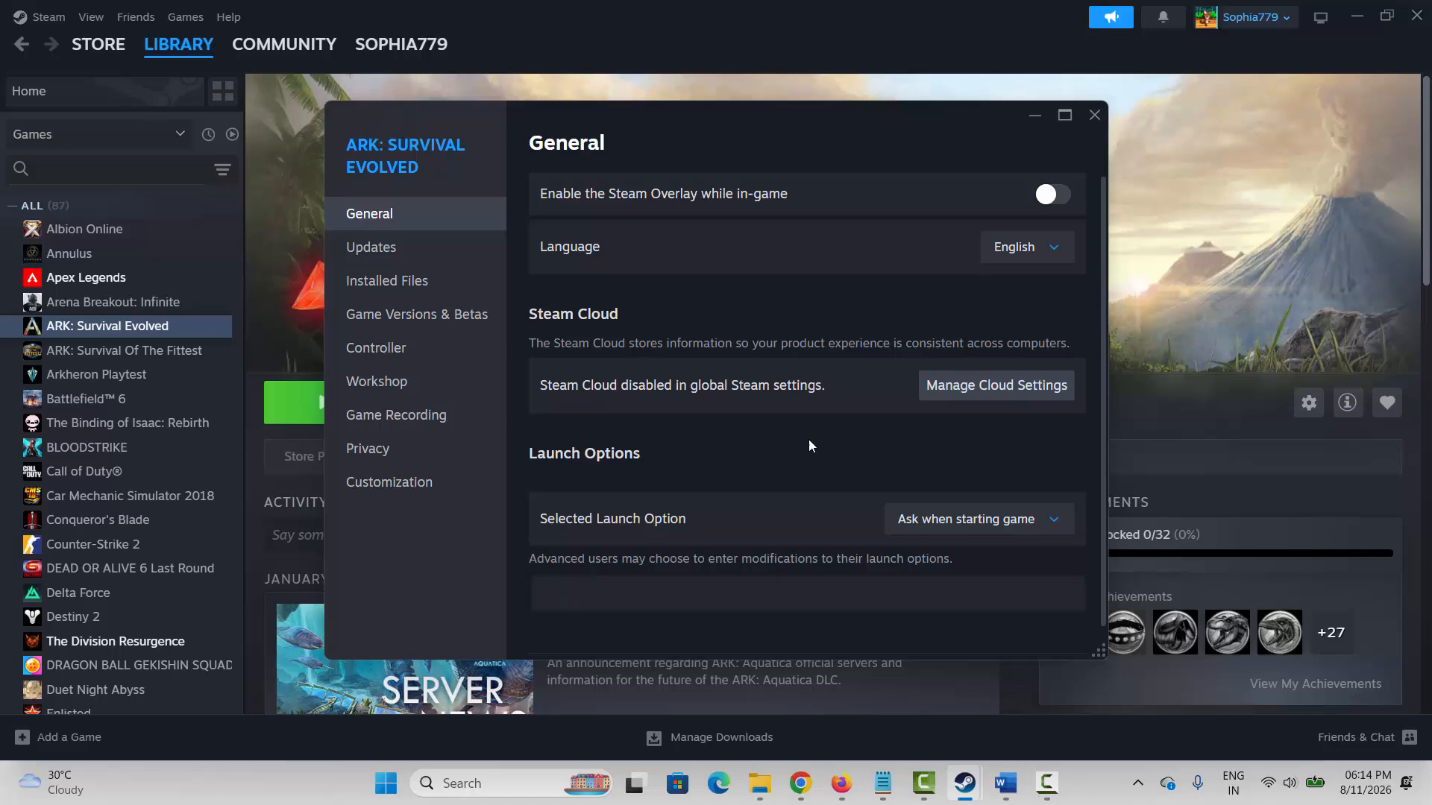
pyautogui.click(1094, 116)
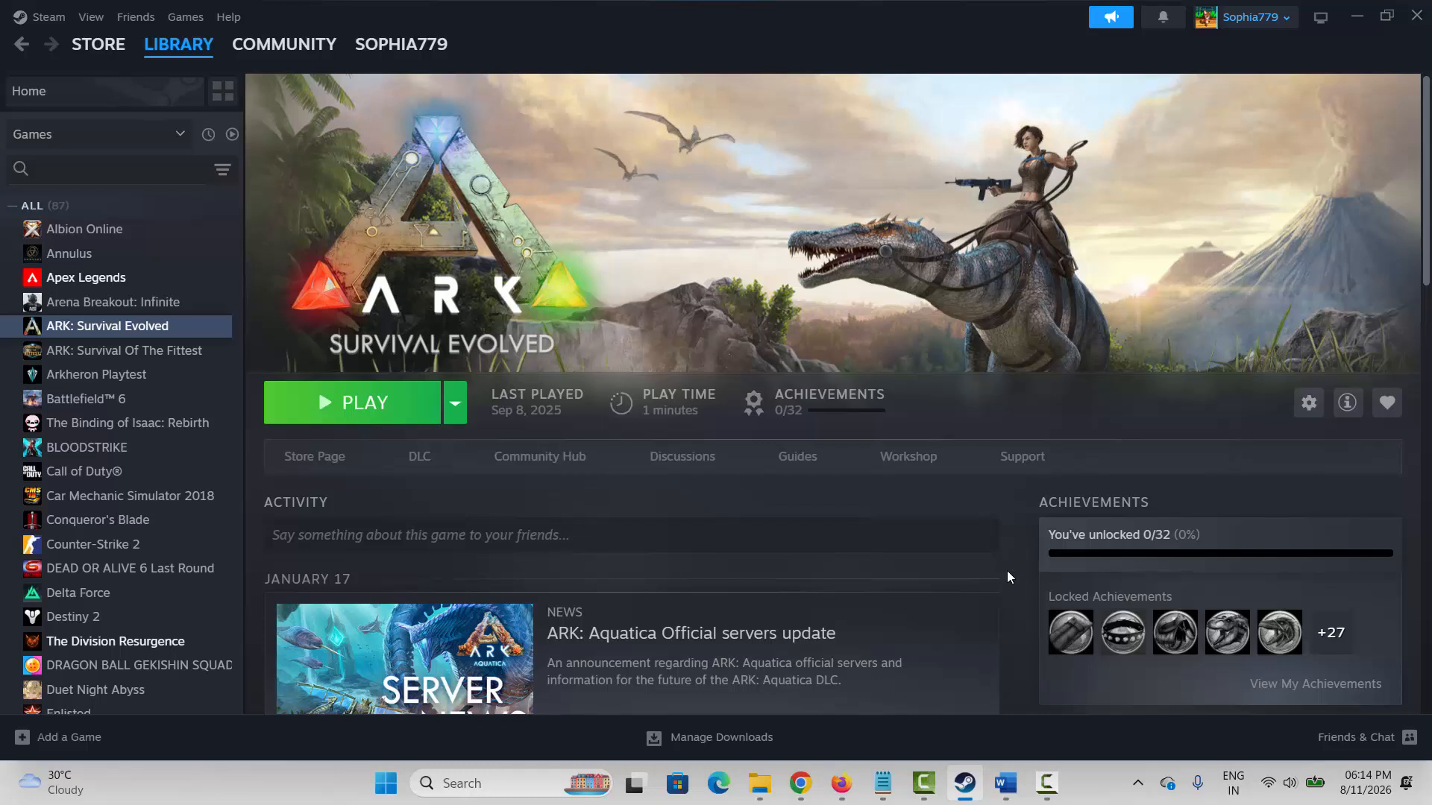
# Step: Open the %temp% folder from the Run dialog, select all its items, and return to Steam
pyautogui.press('super+r')
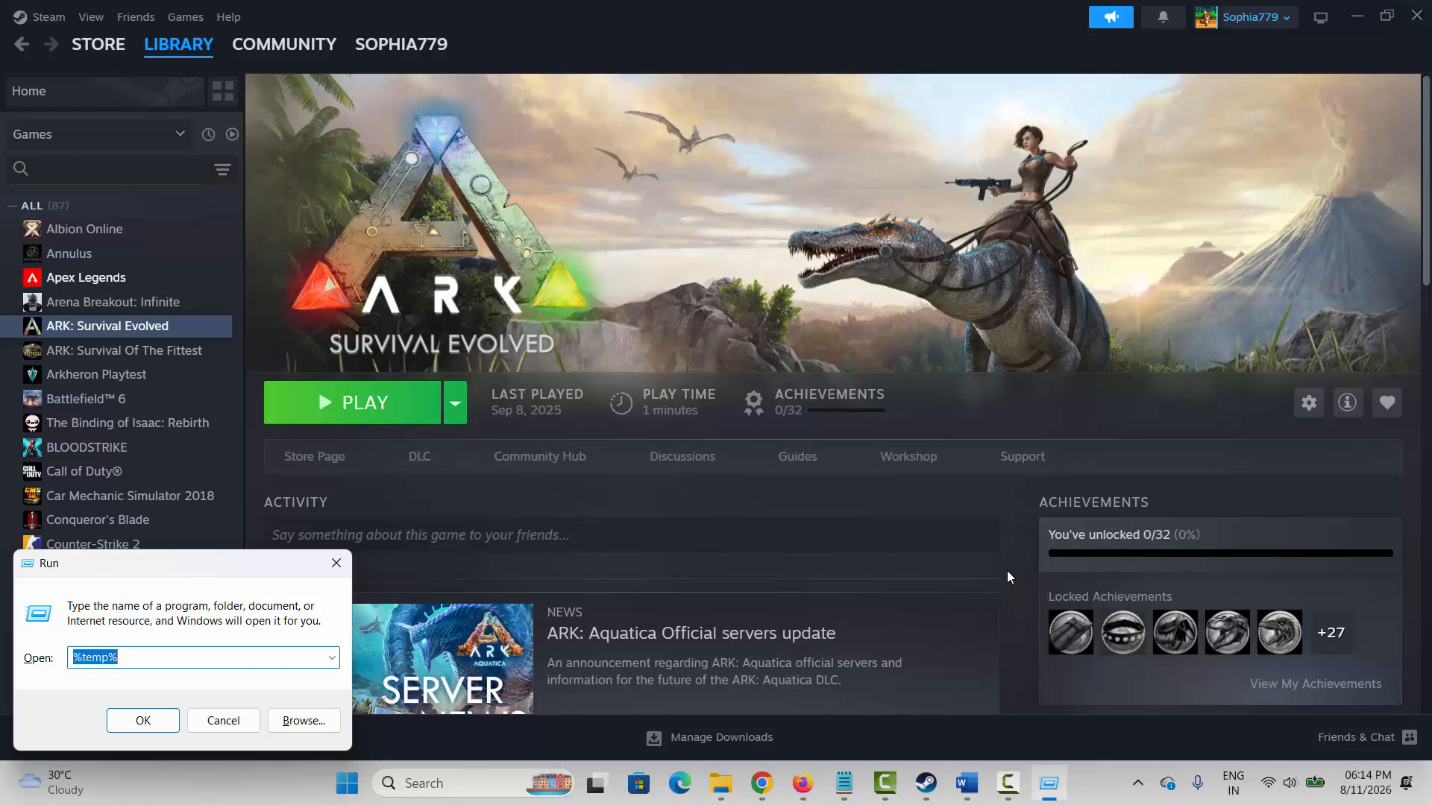
pyautogui.press('Return')
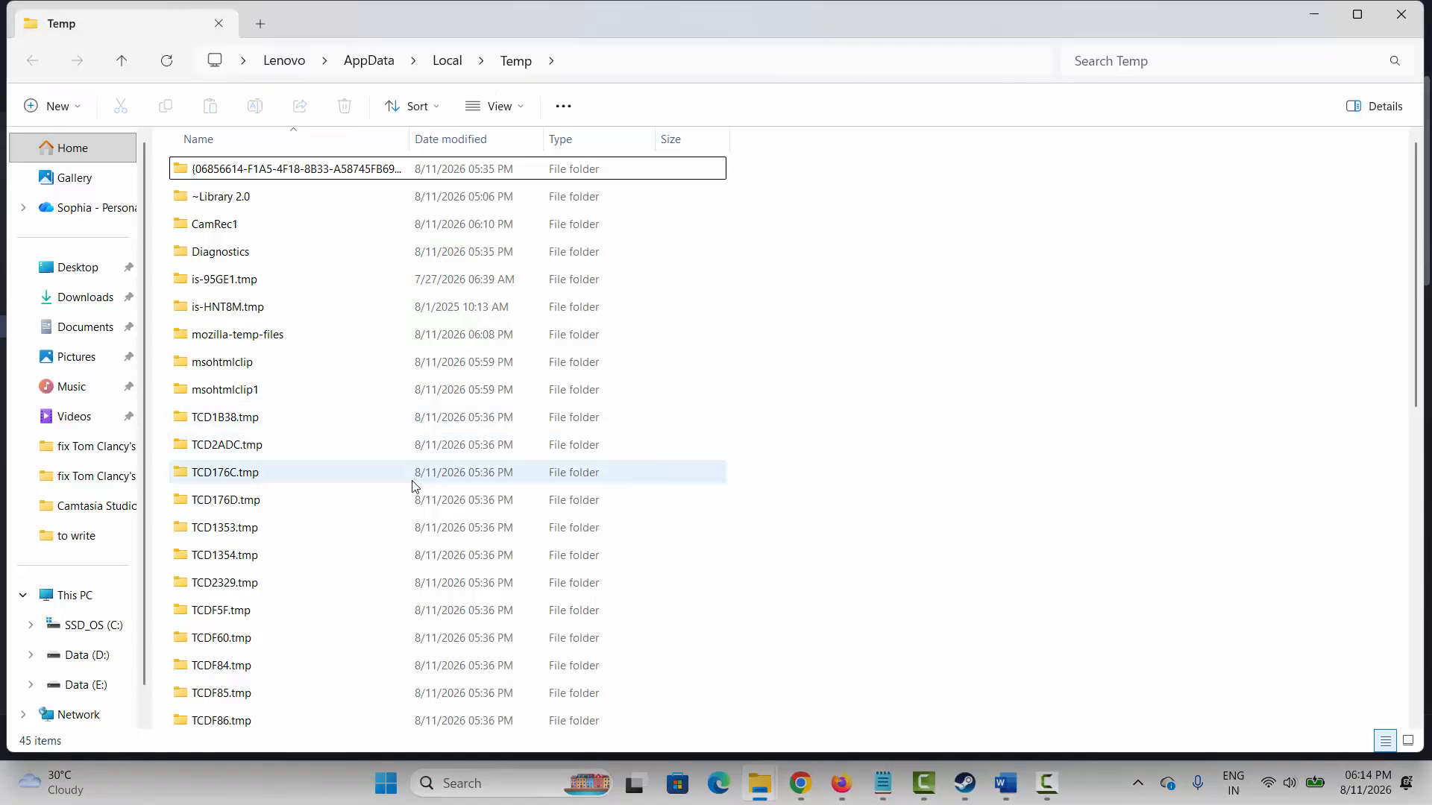
pyautogui.click(413, 482)
pyautogui.hotkey('ctrl', 'a')
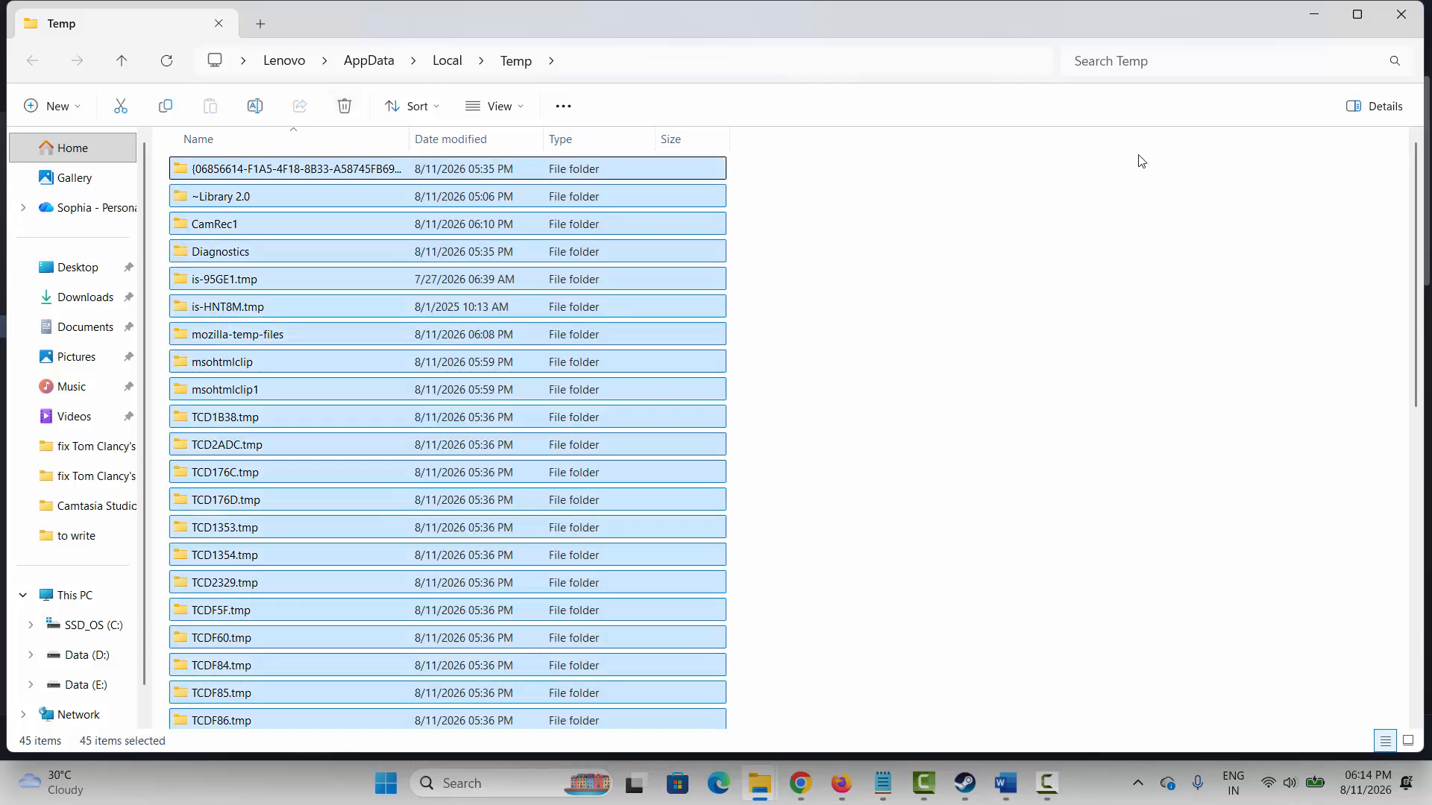
pyautogui.hotkey('alt', 'Tab')
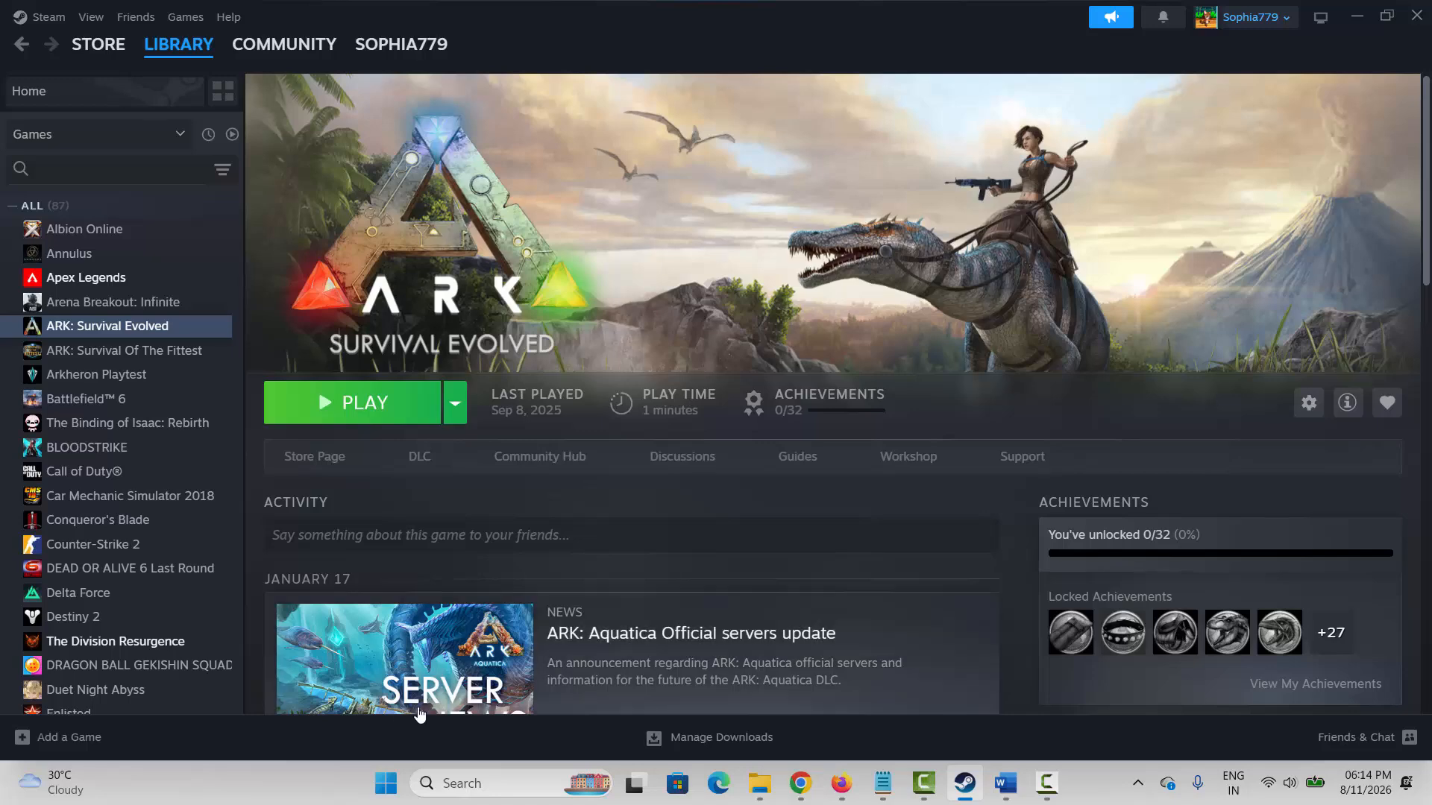
# Step: Start a check for new Windows updates in Windows Update, and close Settings
pyautogui.click(487, 783)
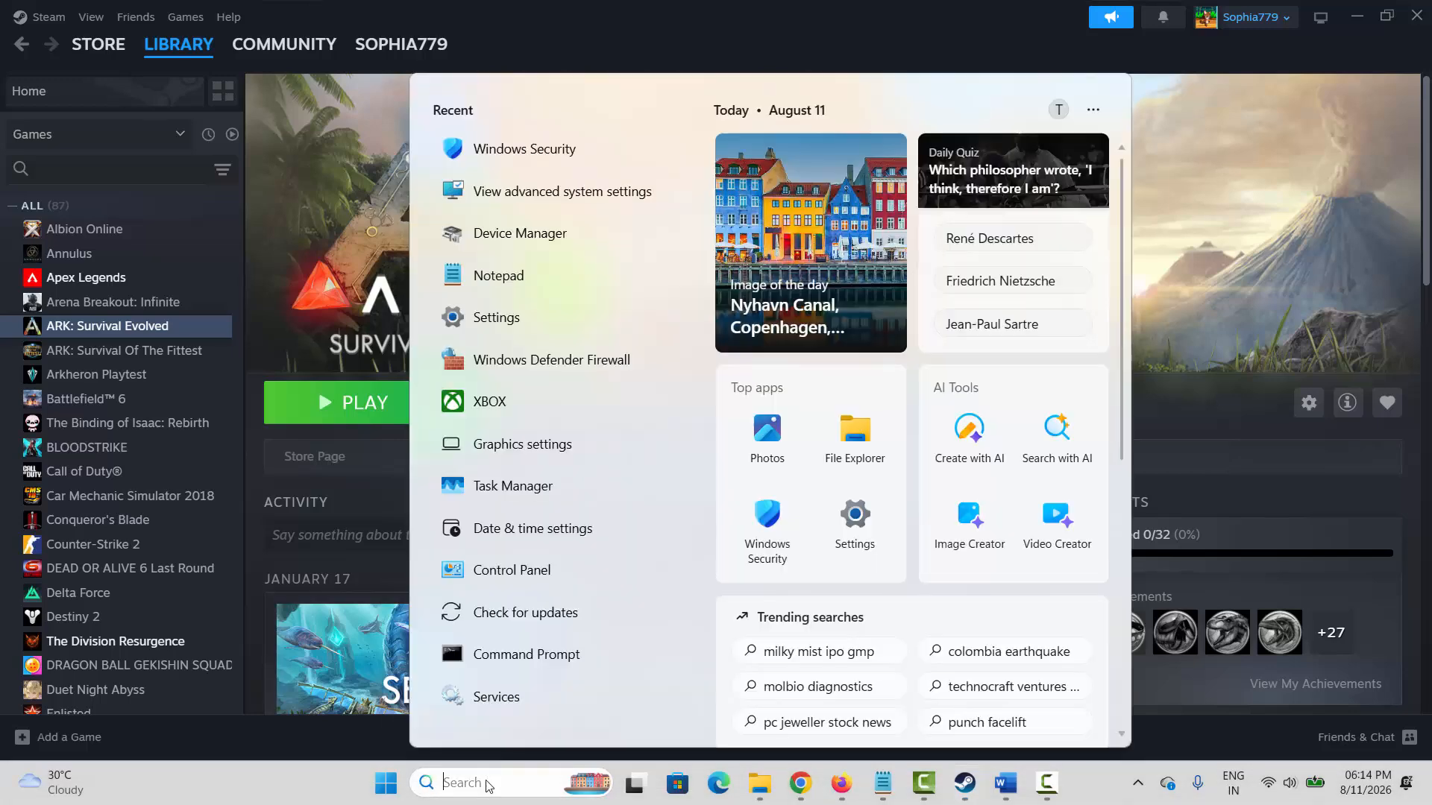
pyautogui.click(533, 616)
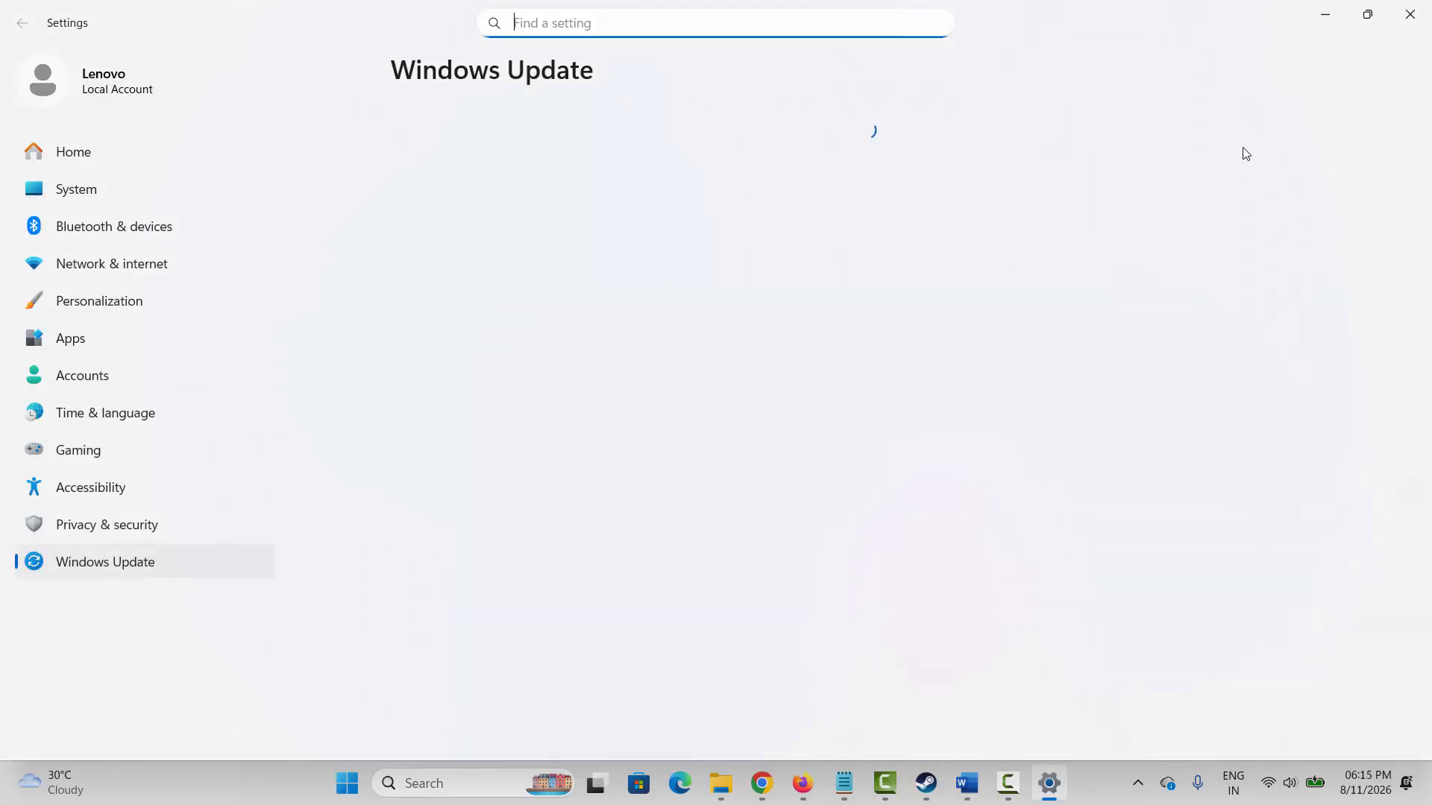
pyautogui.click(1258, 160)
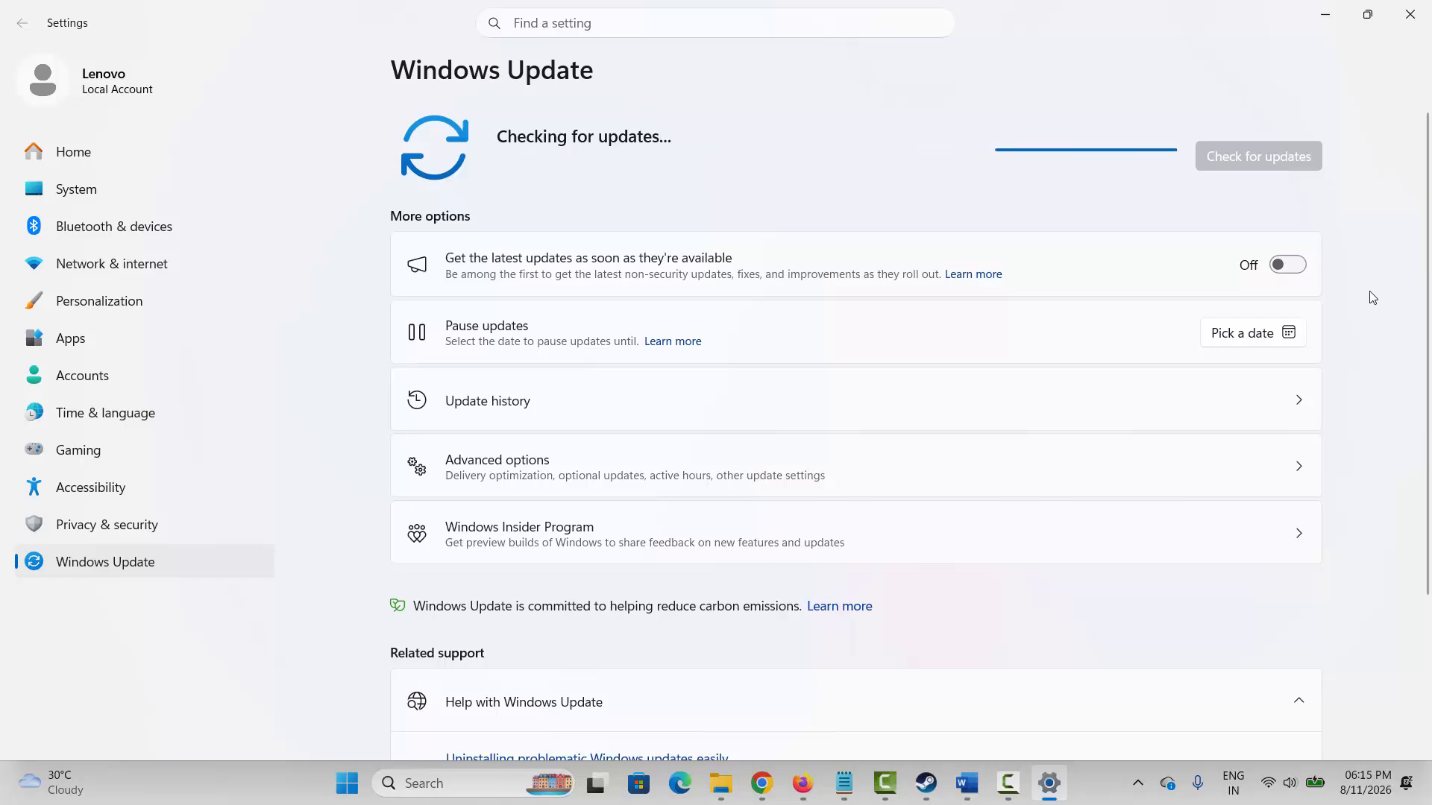
pyautogui.click(1409, 14)
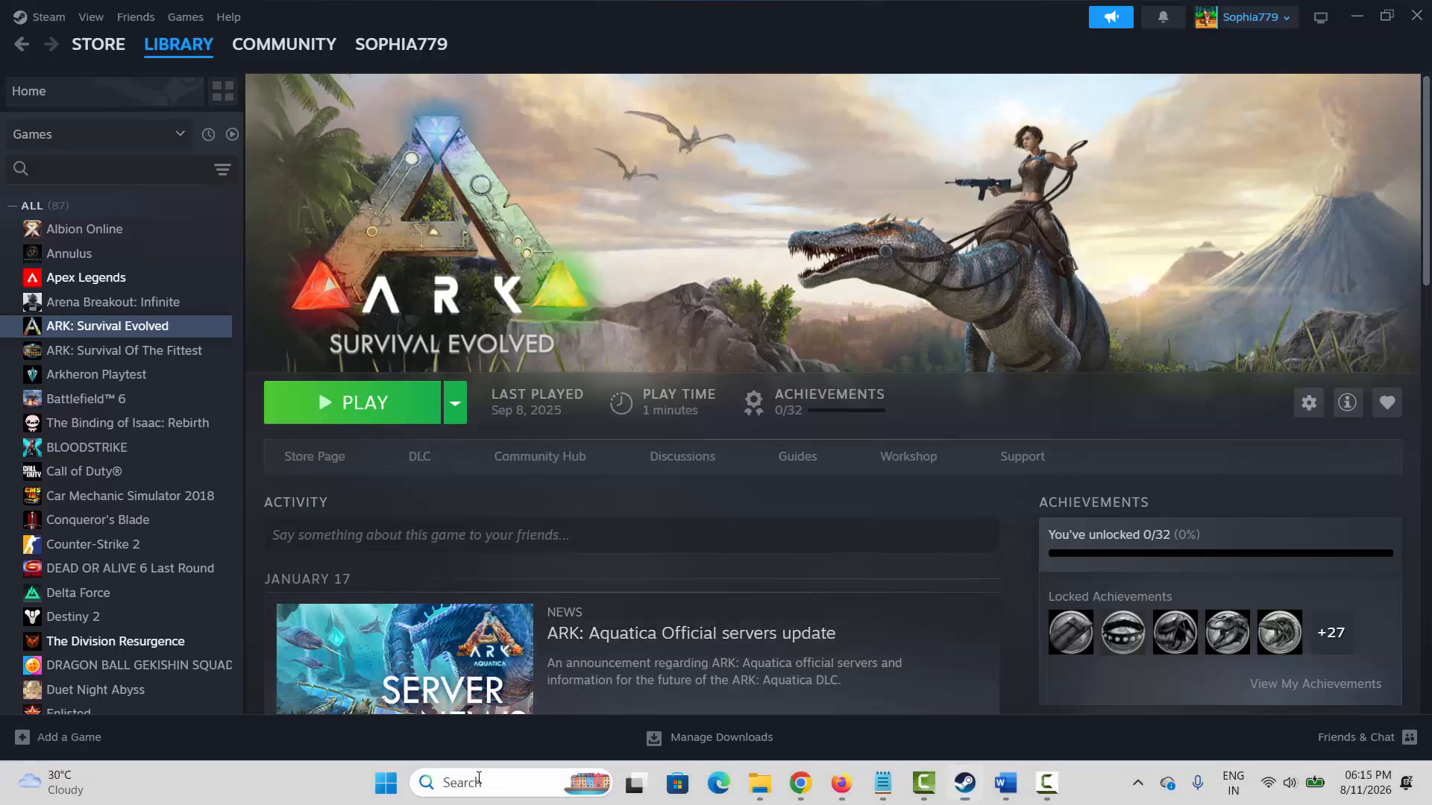
# Step: Open the Windows graphics settings and browse the SSD_OS (C:) drive for a desktop app, cancelling without adding one
pyautogui.click(514, 782)
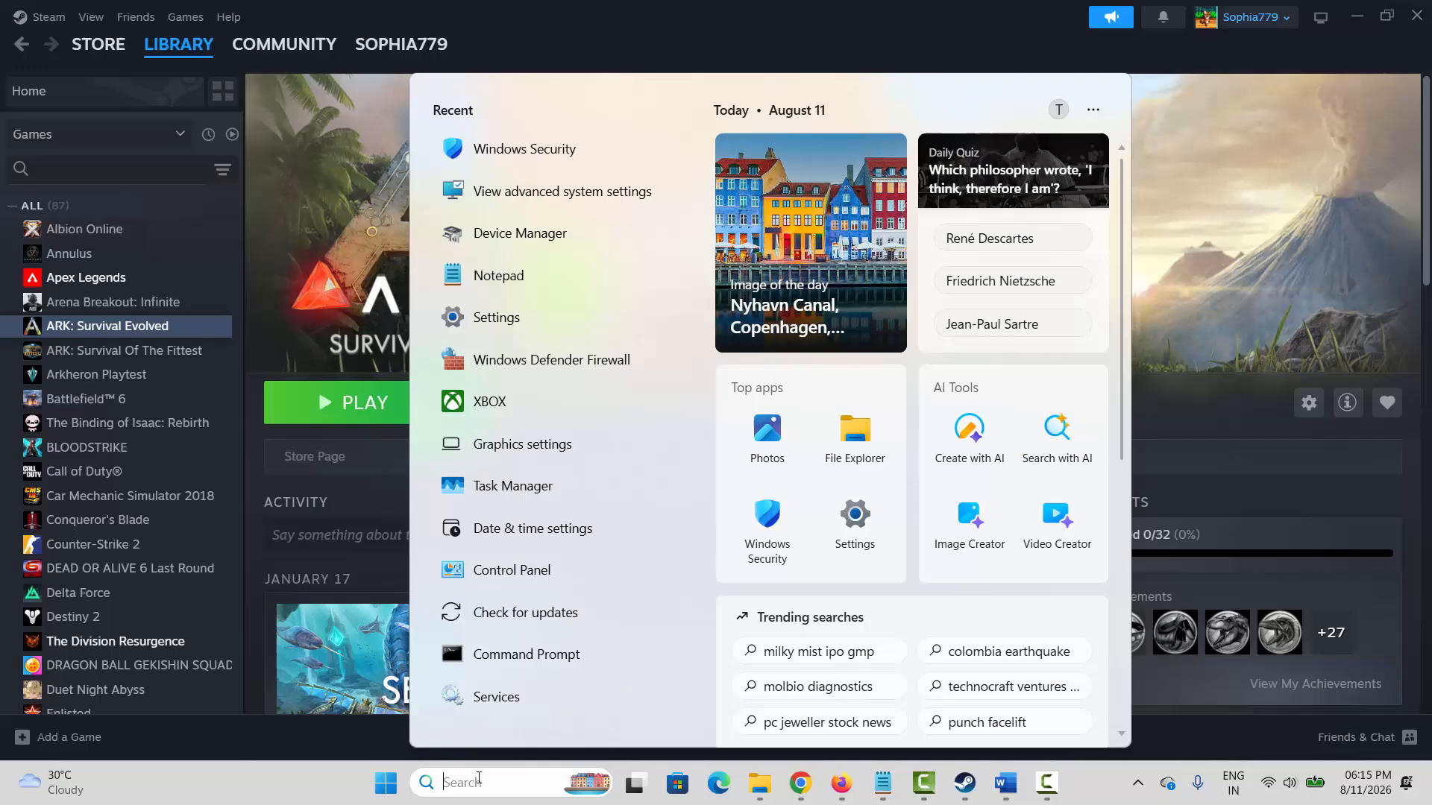
pyautogui.click(525, 463)
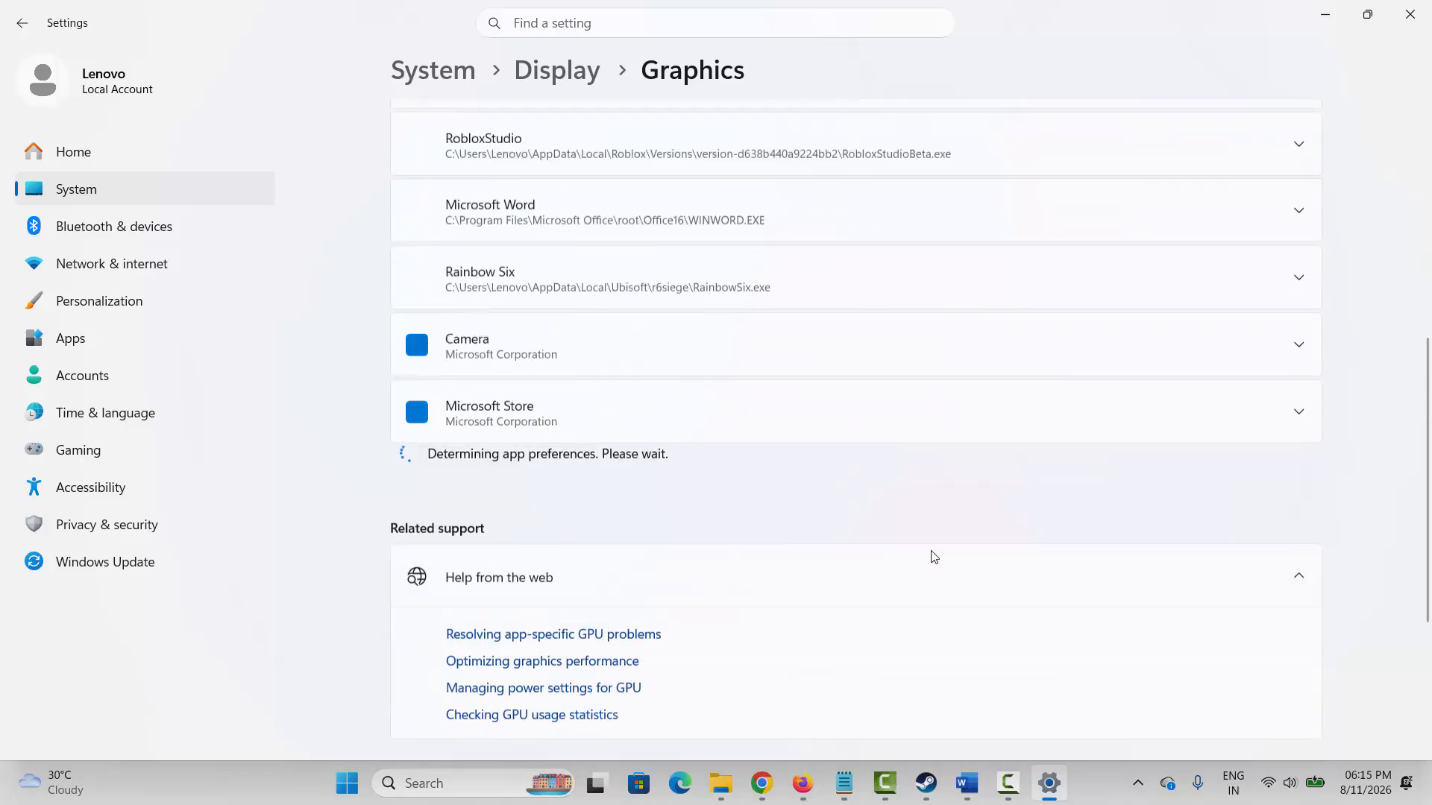
pyautogui.click(1067, 447)
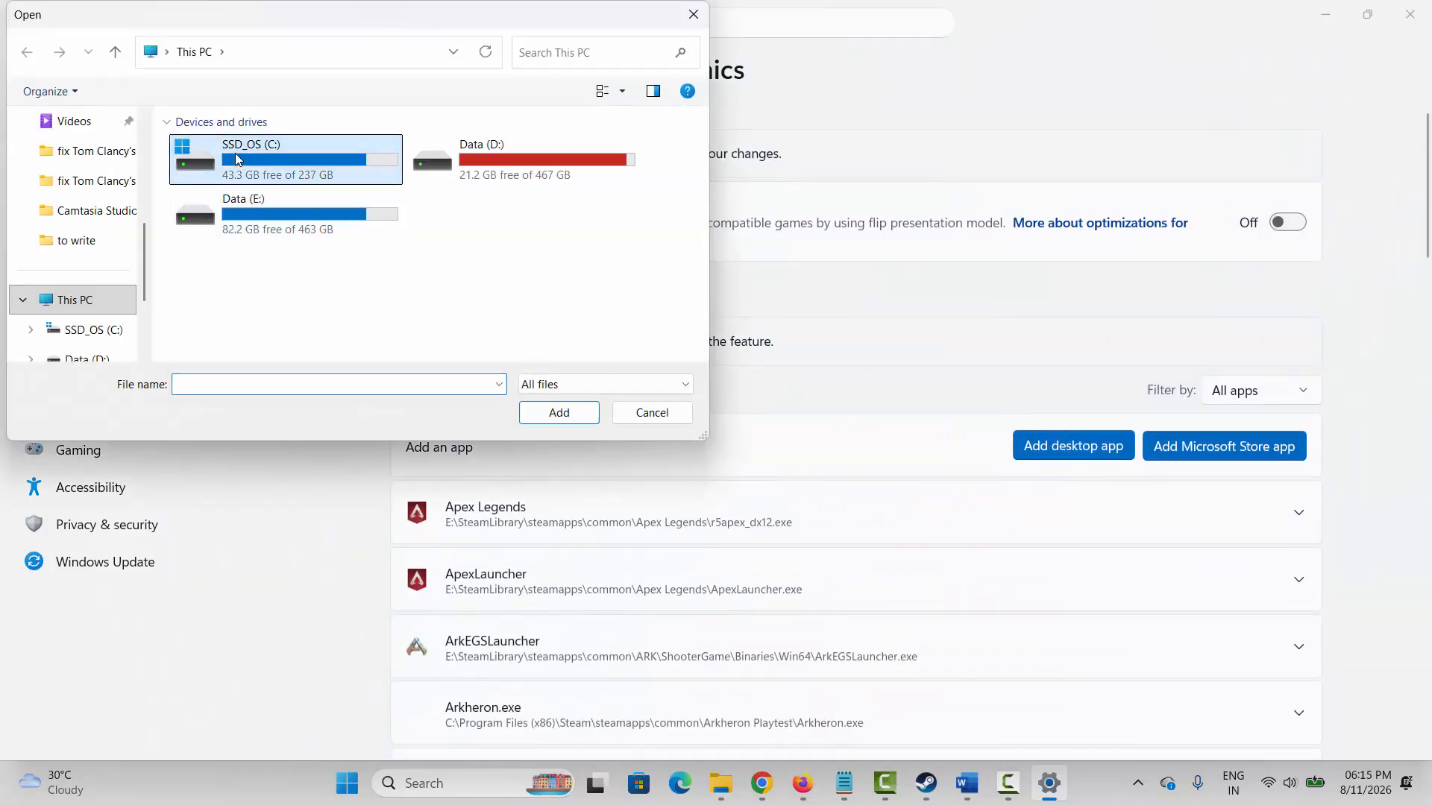
pyautogui.doubleClick(239, 160)
pyautogui.scroll(-3, 217, 326)
pyautogui.click(651, 412)
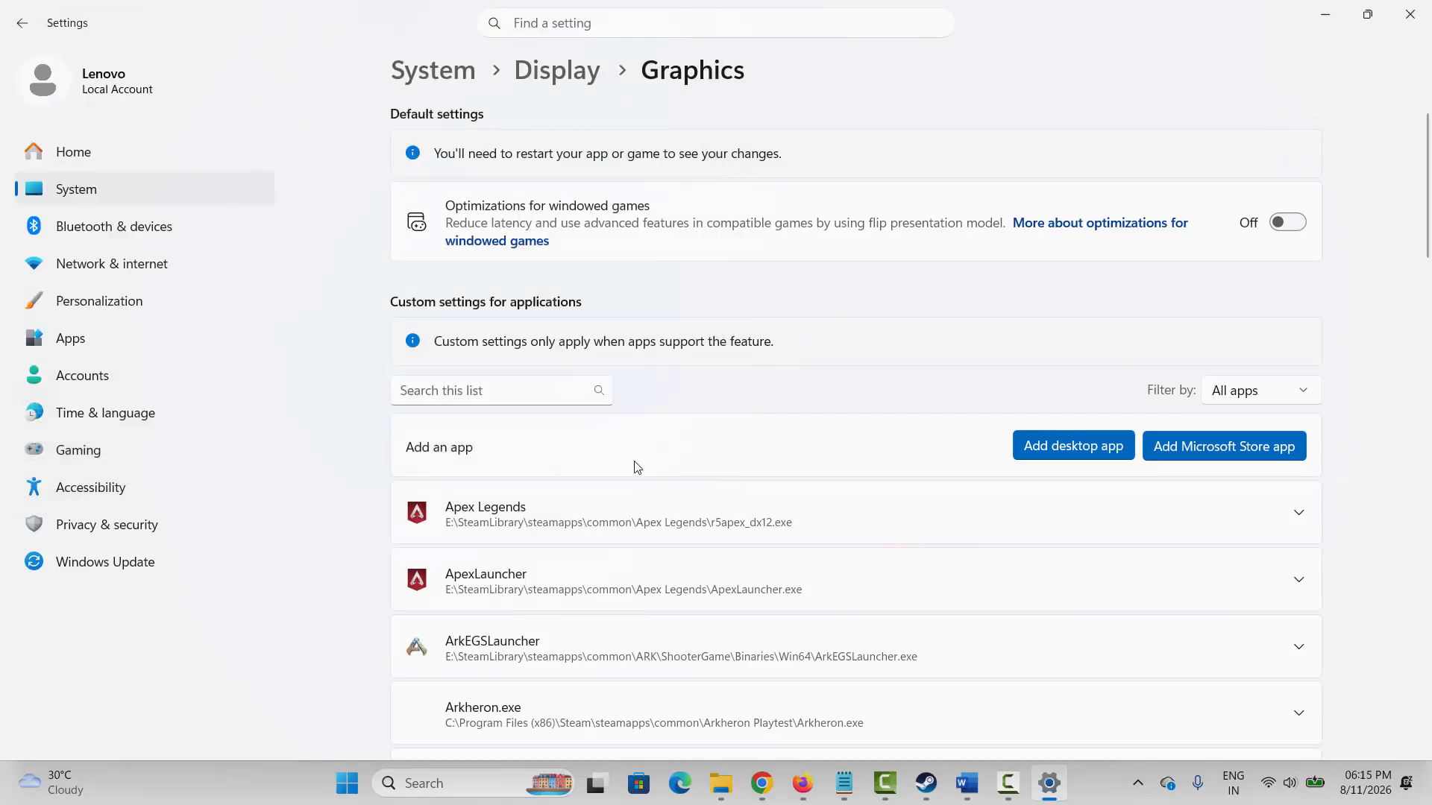
# Step: Set the GPU preference of ArkEGSLauncher to High Performance (Intel(R) UHD Graphics), and close Settings
pyautogui.scroll(-1, 1050, 591)
pyautogui.scroll(-3, 1049, 591)
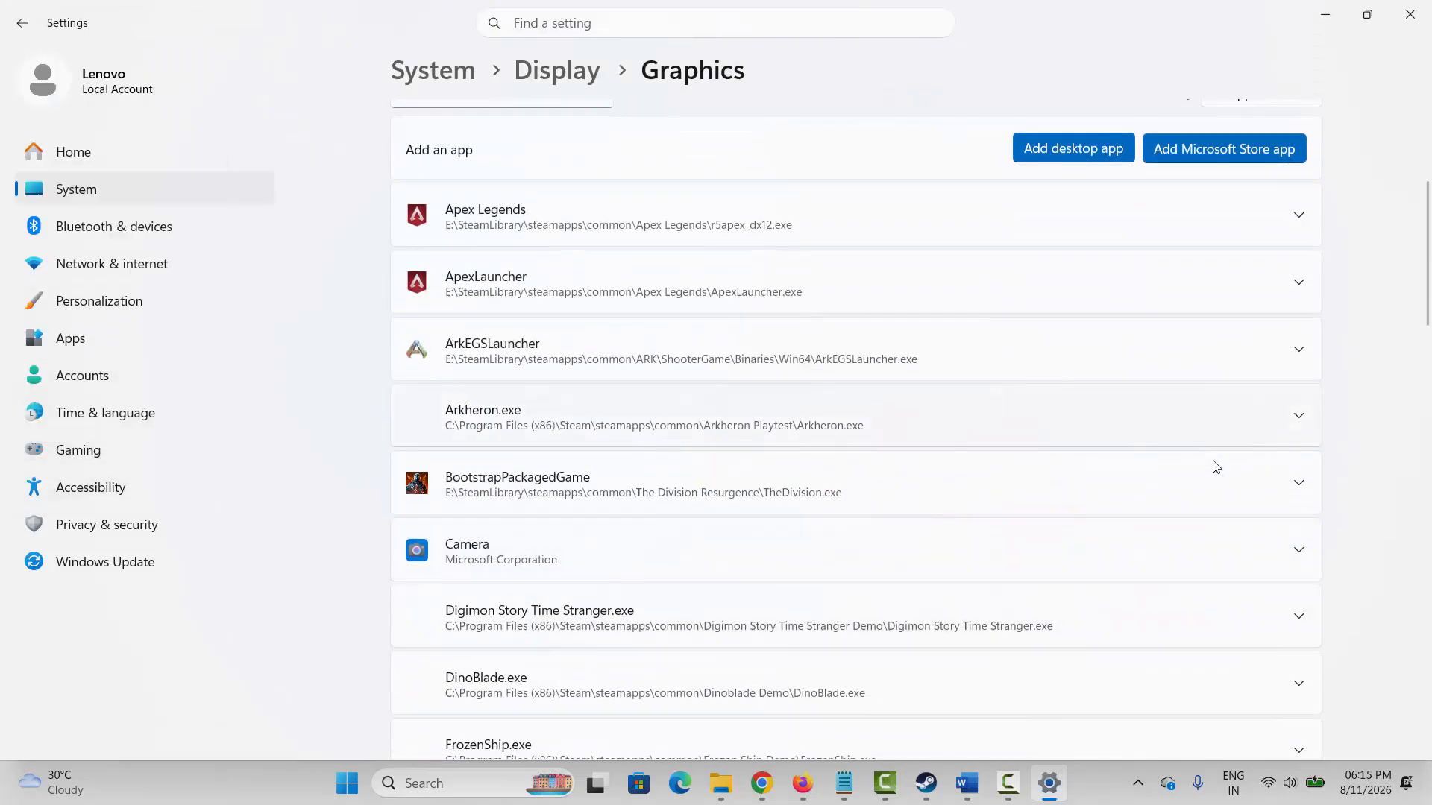
pyautogui.scroll(-5, 1211, 471)
pyautogui.scroll(4, 1221, 460)
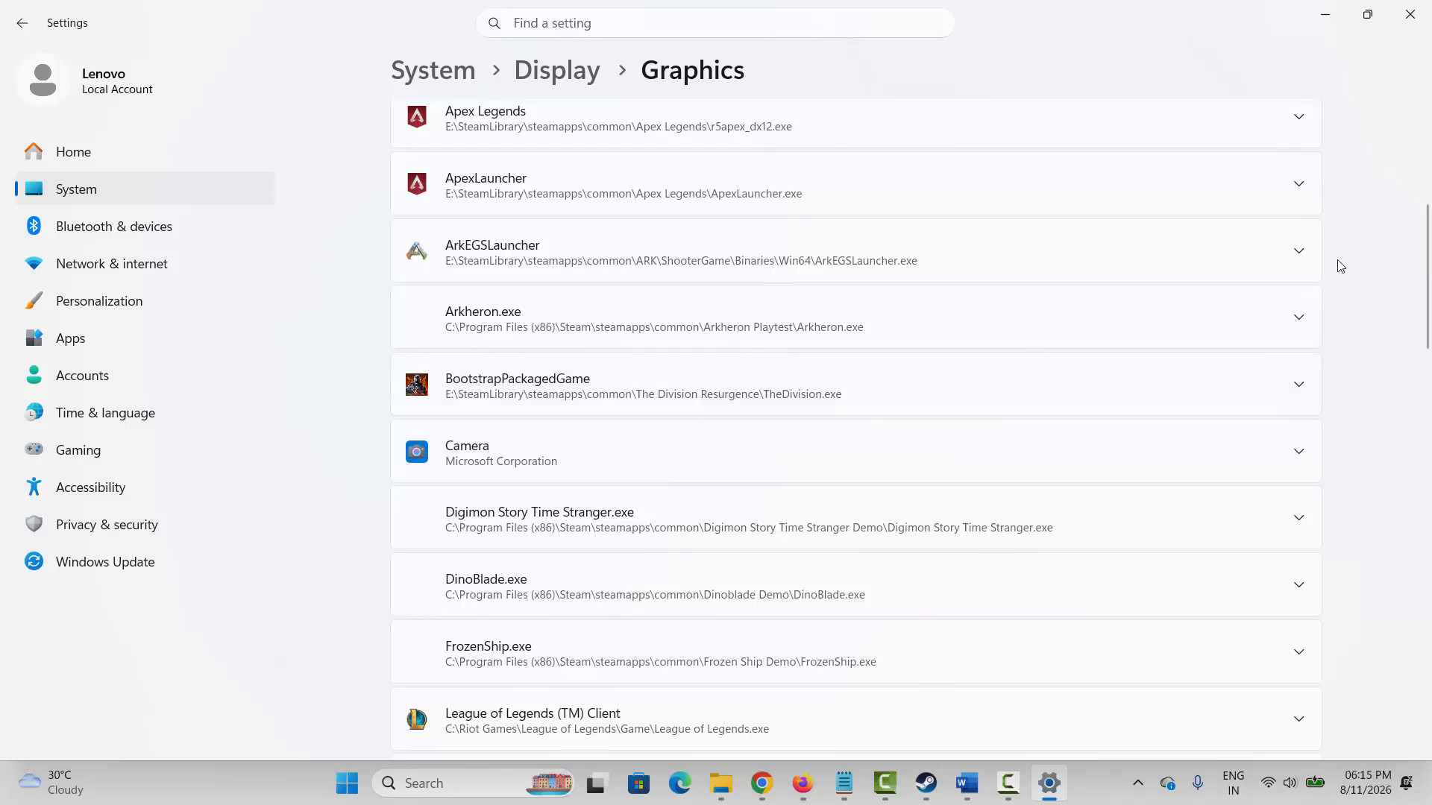
pyautogui.click(1300, 253)
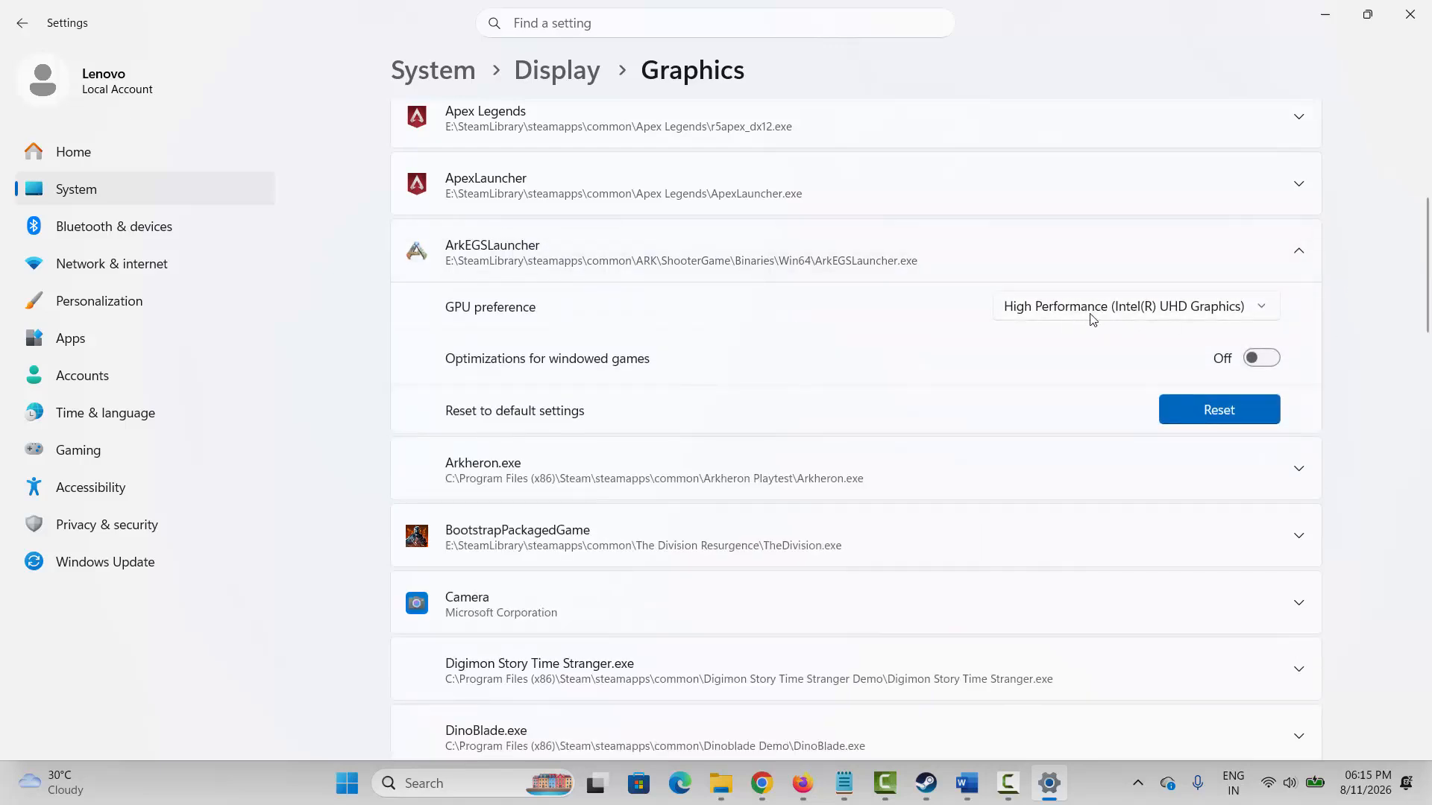
pyautogui.click(1076, 310)
pyautogui.click(1081, 303)
pyautogui.click(1410, 15)
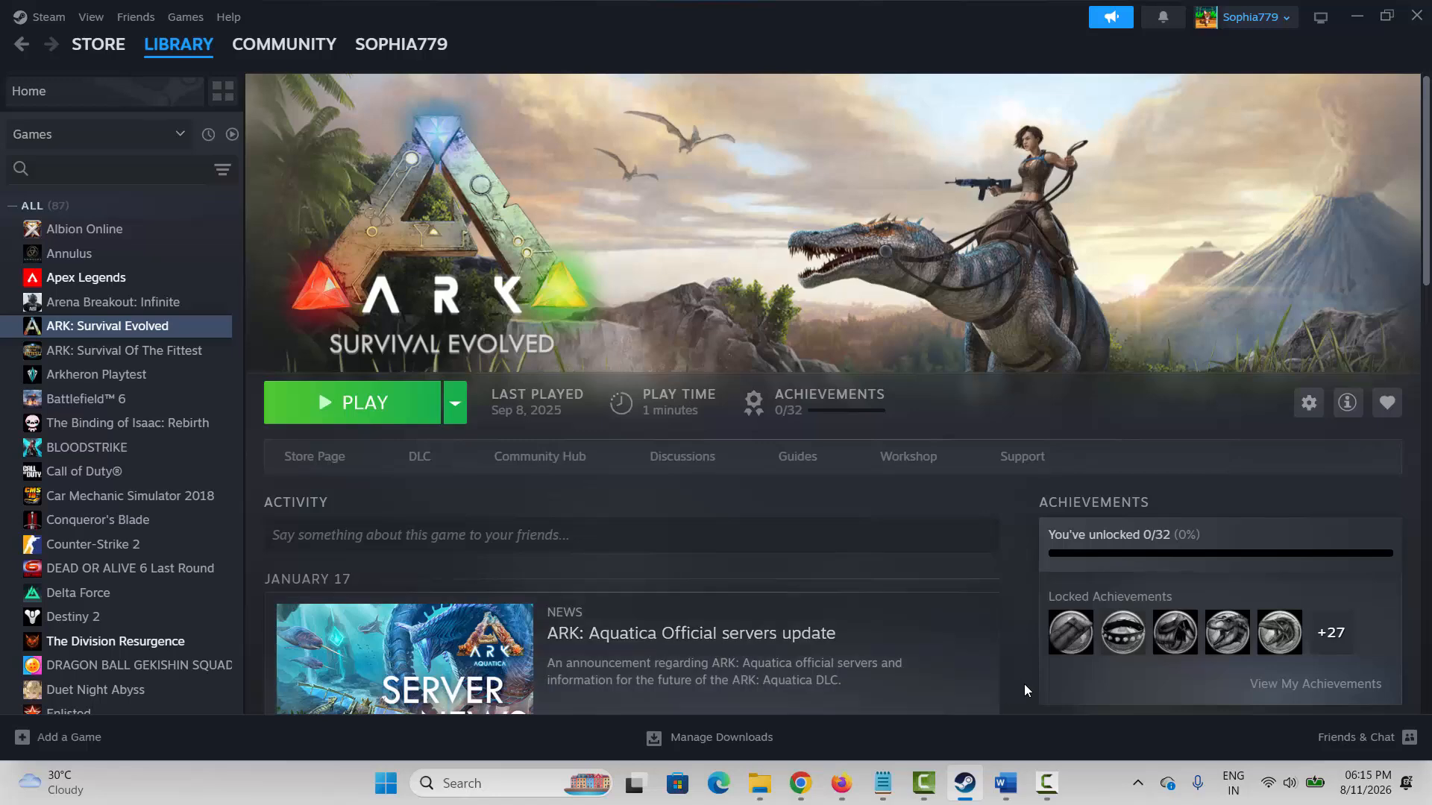
# Step: View the option to verify the integrity of ARK: Survival Evolved's installed files, and close the game's properties
pyautogui.rightClick(112, 329)
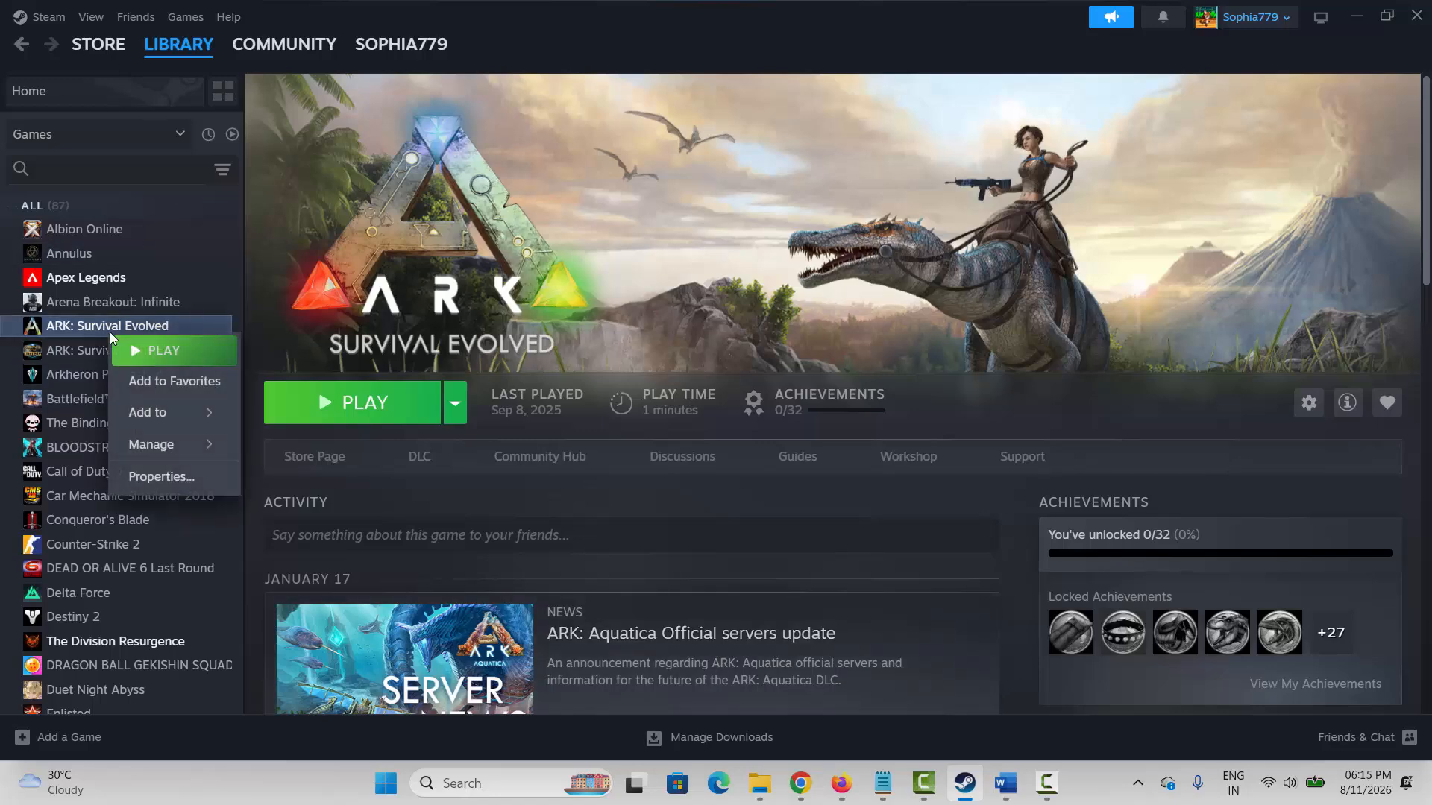
pyautogui.click(172, 476)
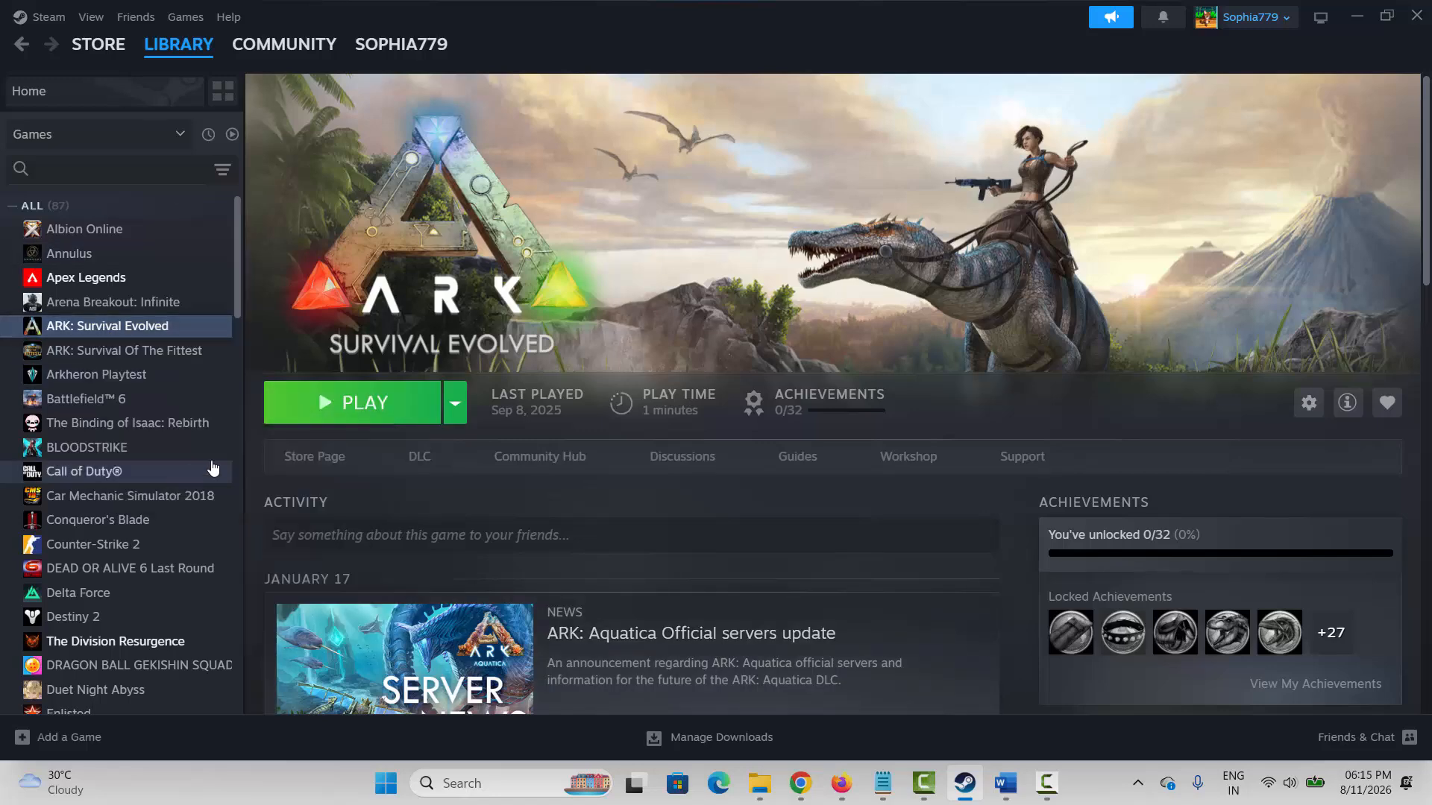
pyautogui.click(395, 294)
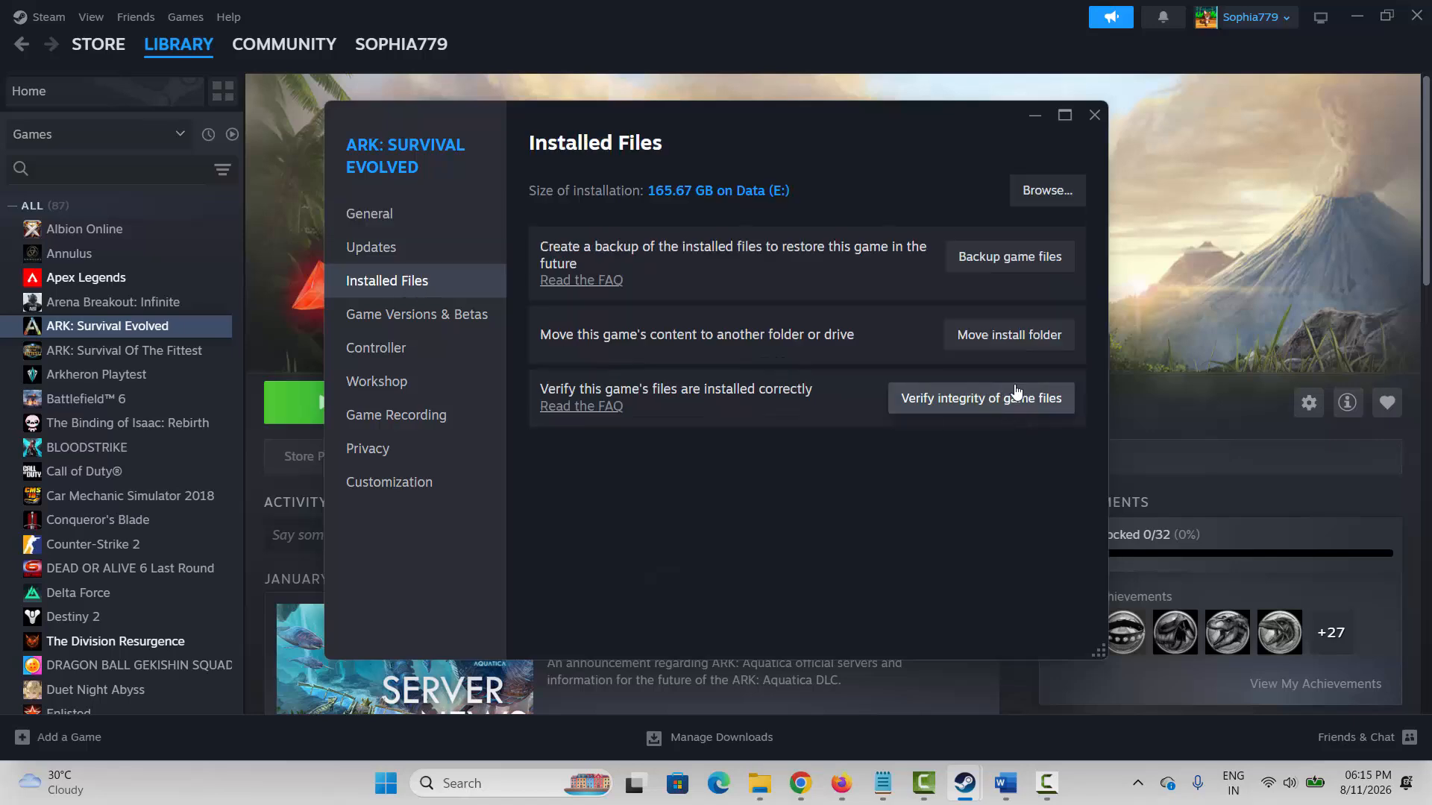
pyautogui.click(1094, 117)
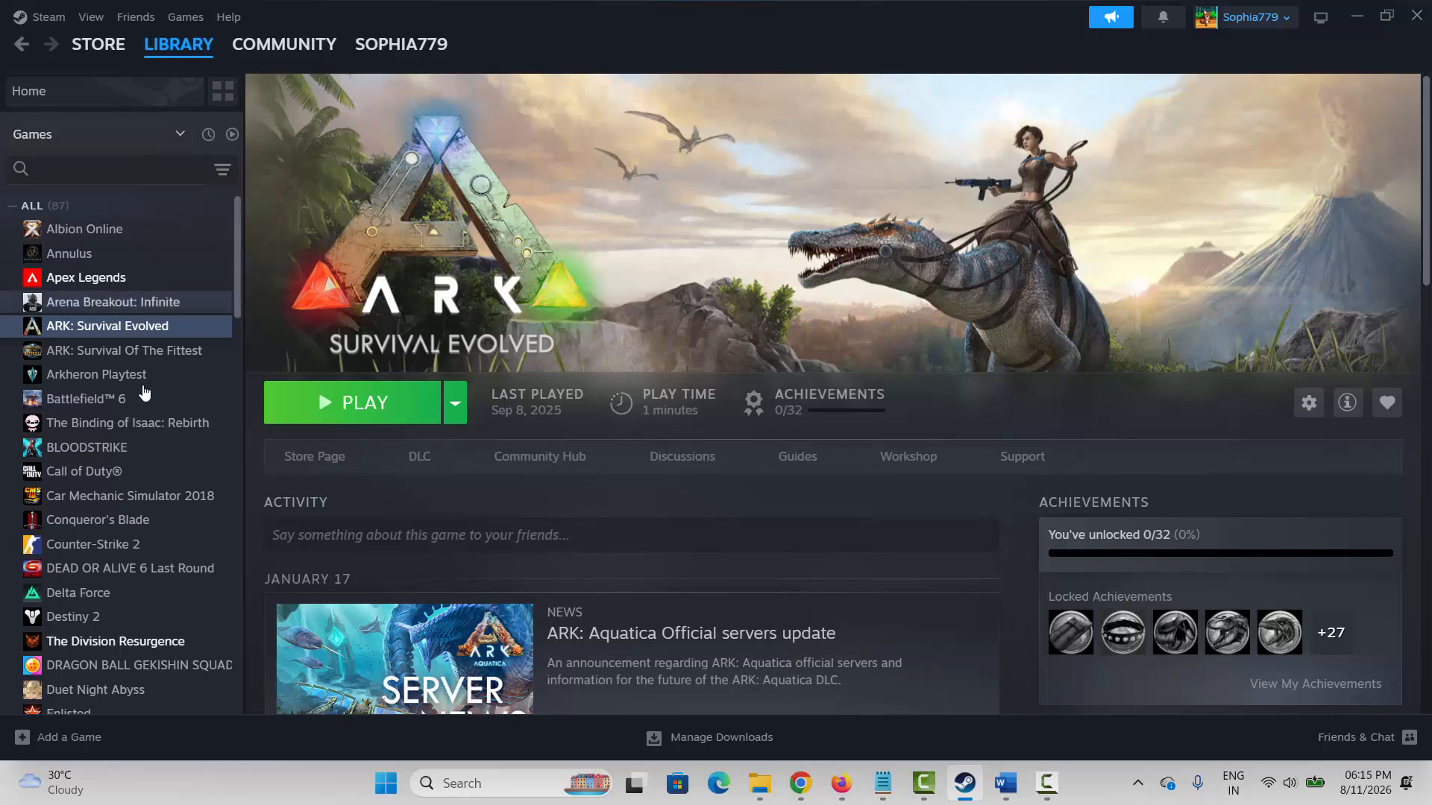
# Step: Turn on the in-game Steam Overlay for ARK: Survival Evolved, and close the game's properties
pyautogui.rightClick(107, 329)
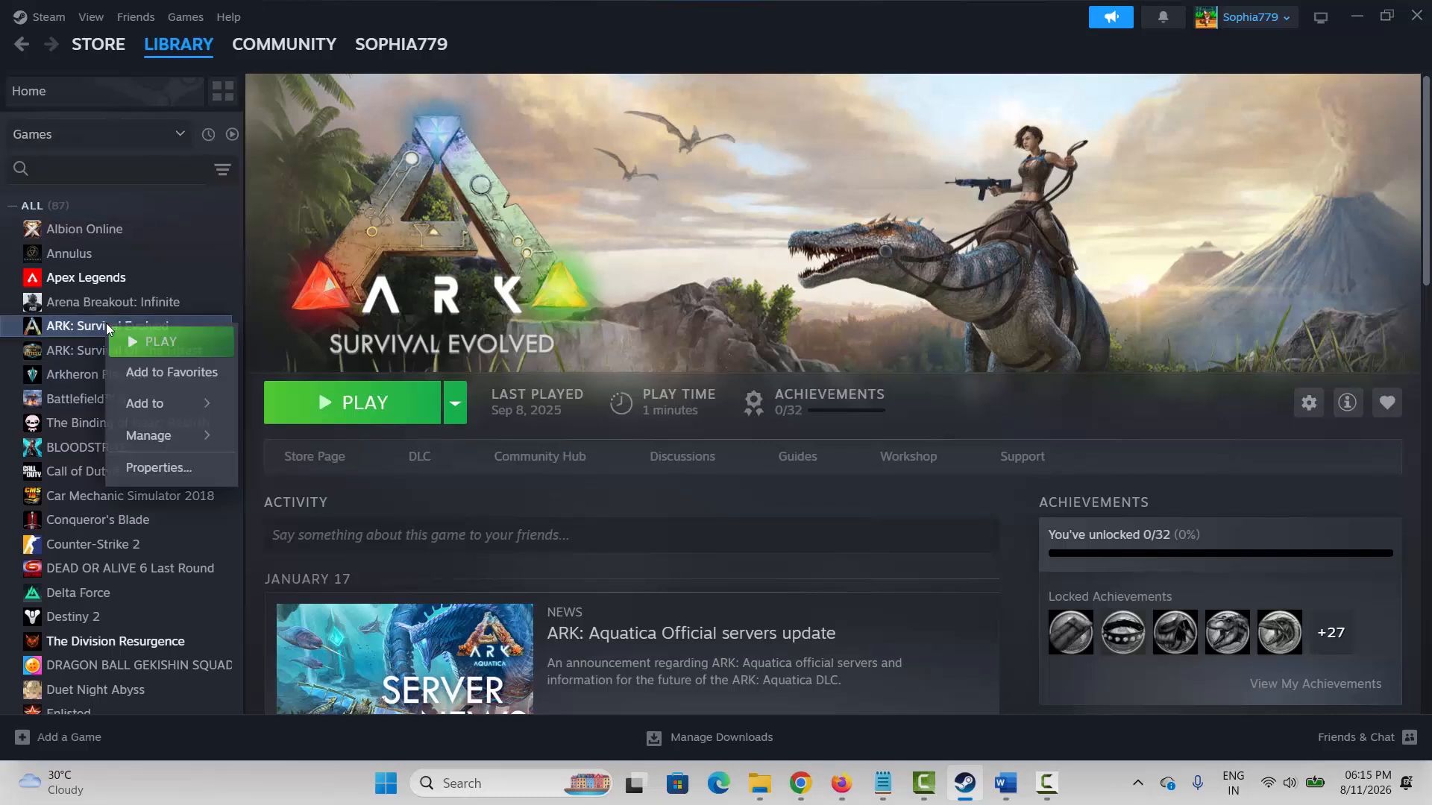
pyautogui.click(170, 470)
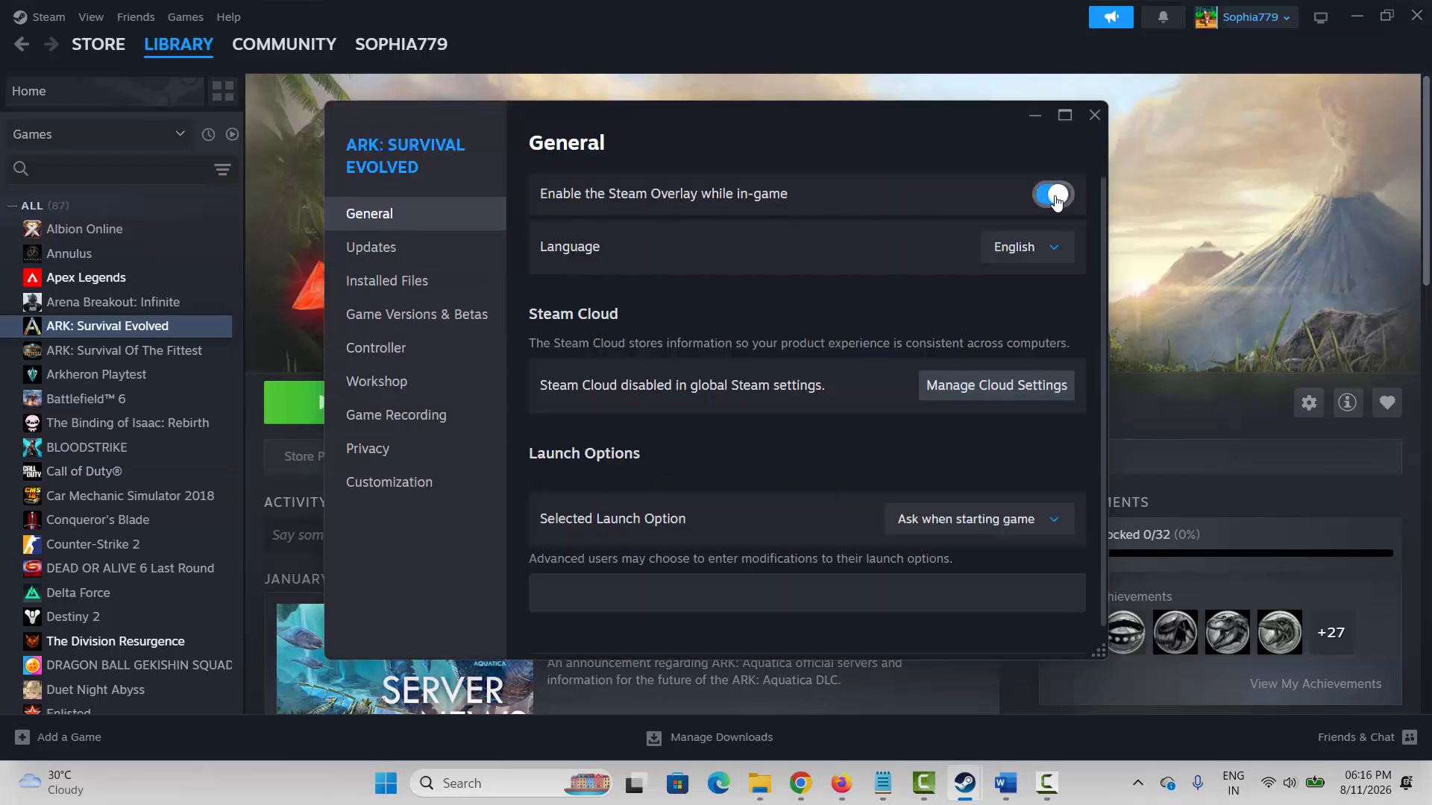
pyautogui.click(1095, 115)
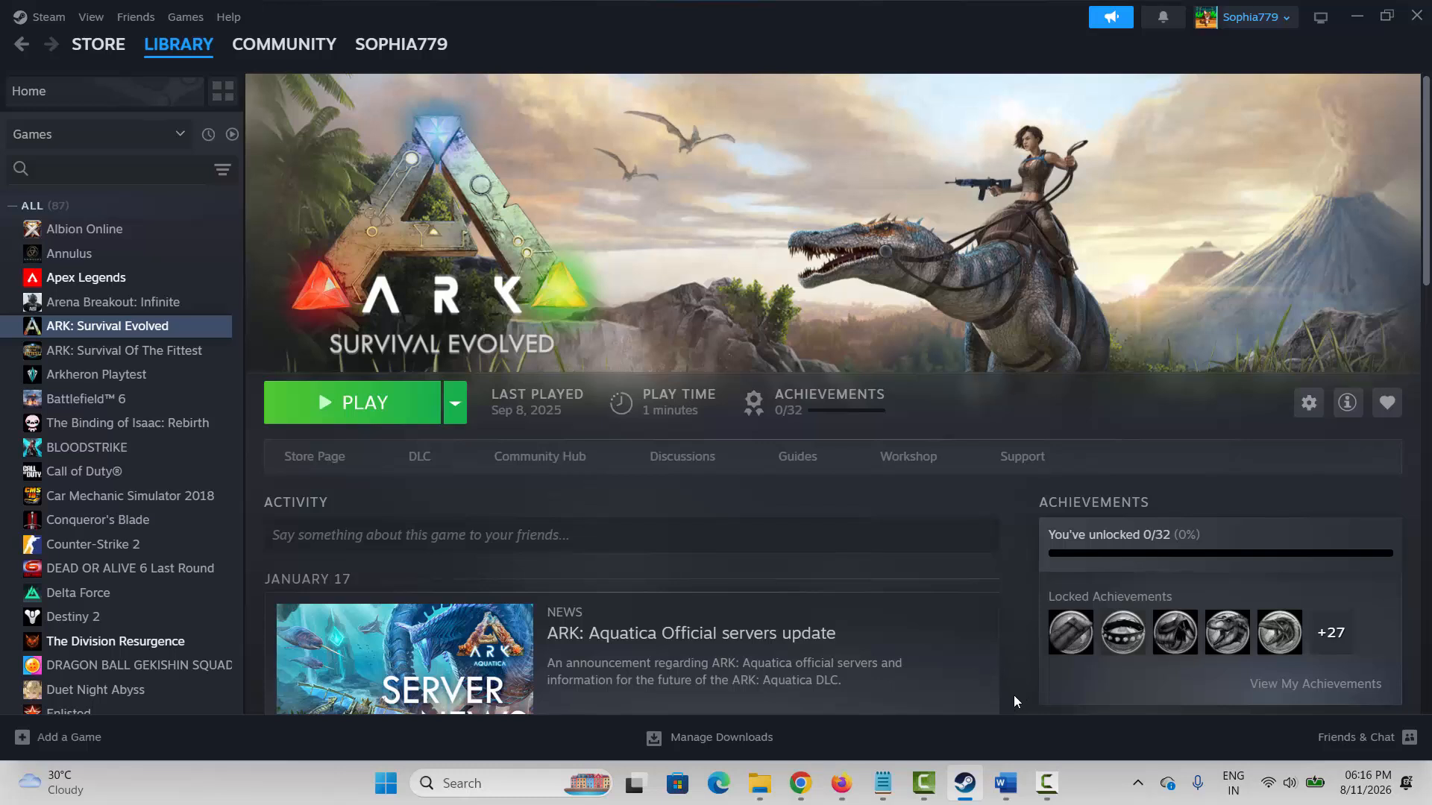
# Step: Switch to Chrome and download the latest supported x86 Visual C++ v14 Redistributable from the Microsoft Learn page
pyautogui.click(800, 783)
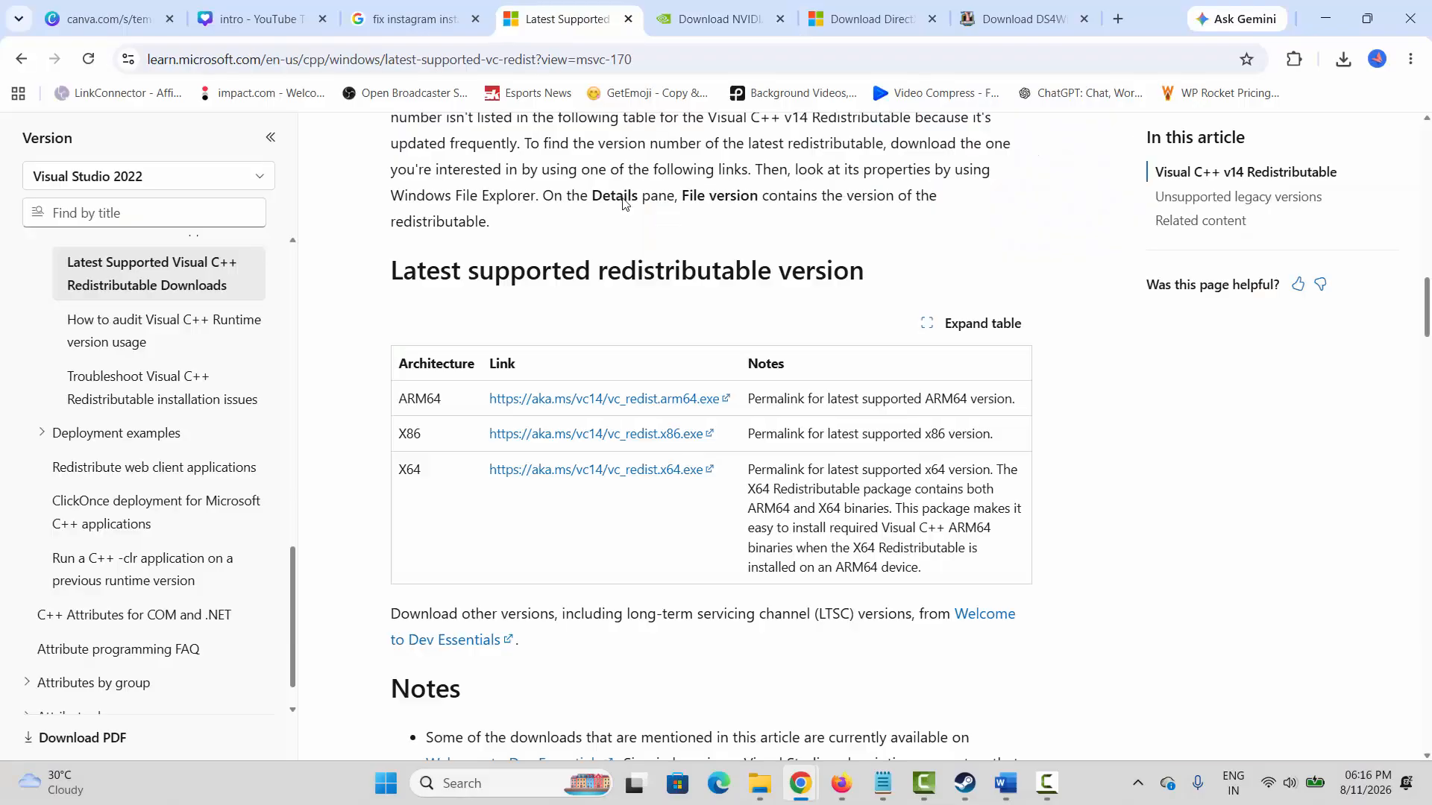
pyautogui.scroll(15, 660, 358)
pyautogui.scroll(6, 660, 358)
pyautogui.scroll(-17, 675, 418)
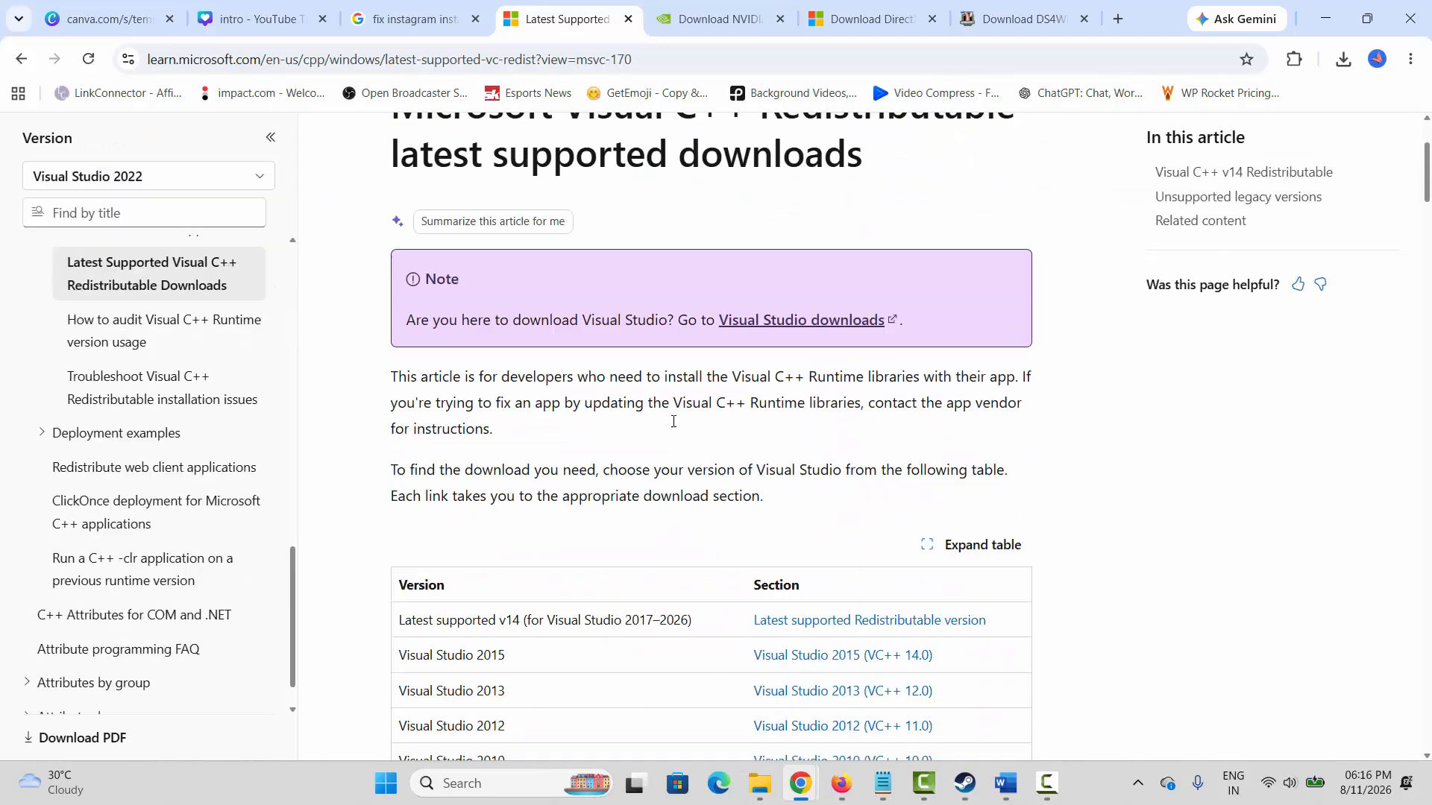
pyautogui.click(670, 527)
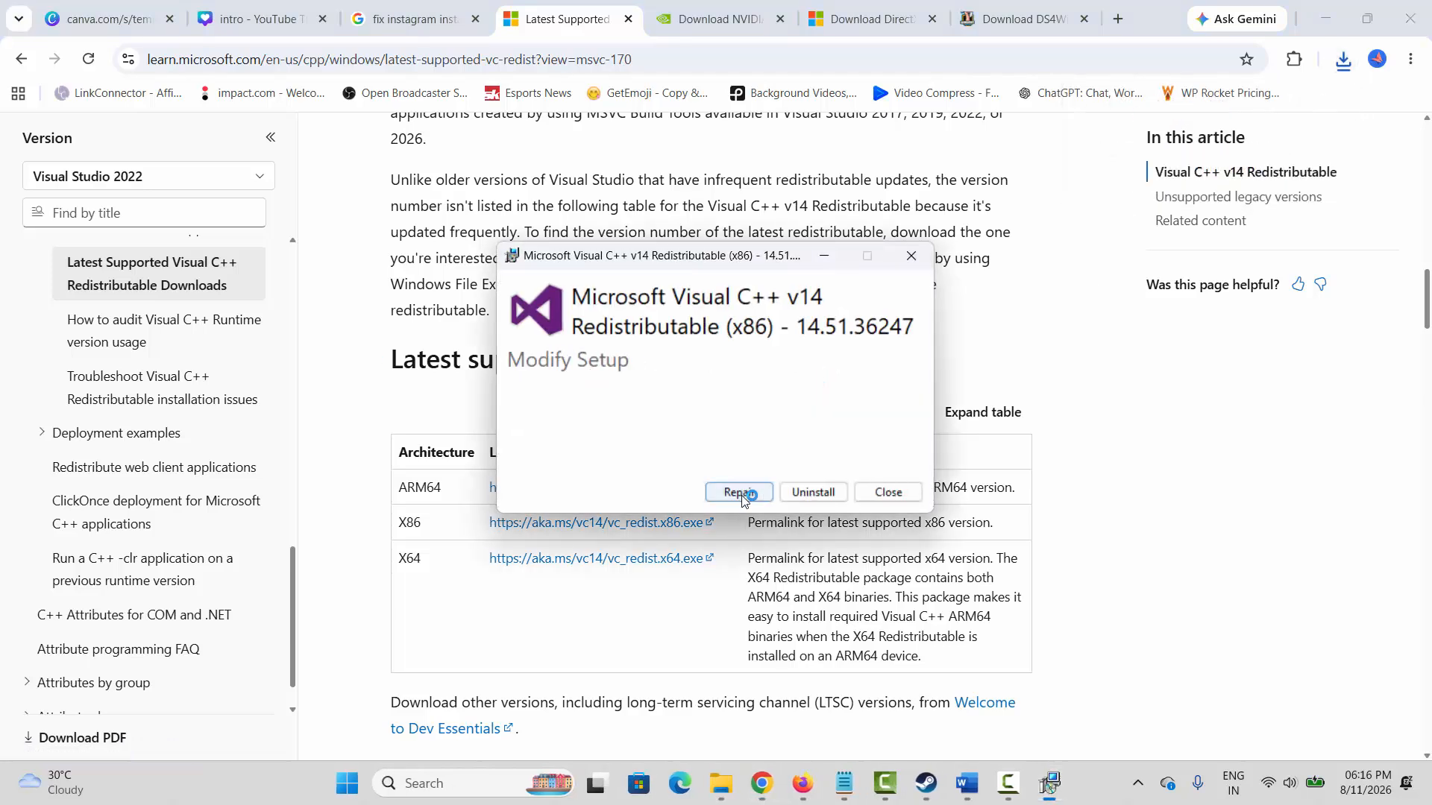
# Step: Start a repair of the Microsoft Visual C++ v14 Redistributable (x86), close its setup window, and return to Steam
pyautogui.click(740, 494)
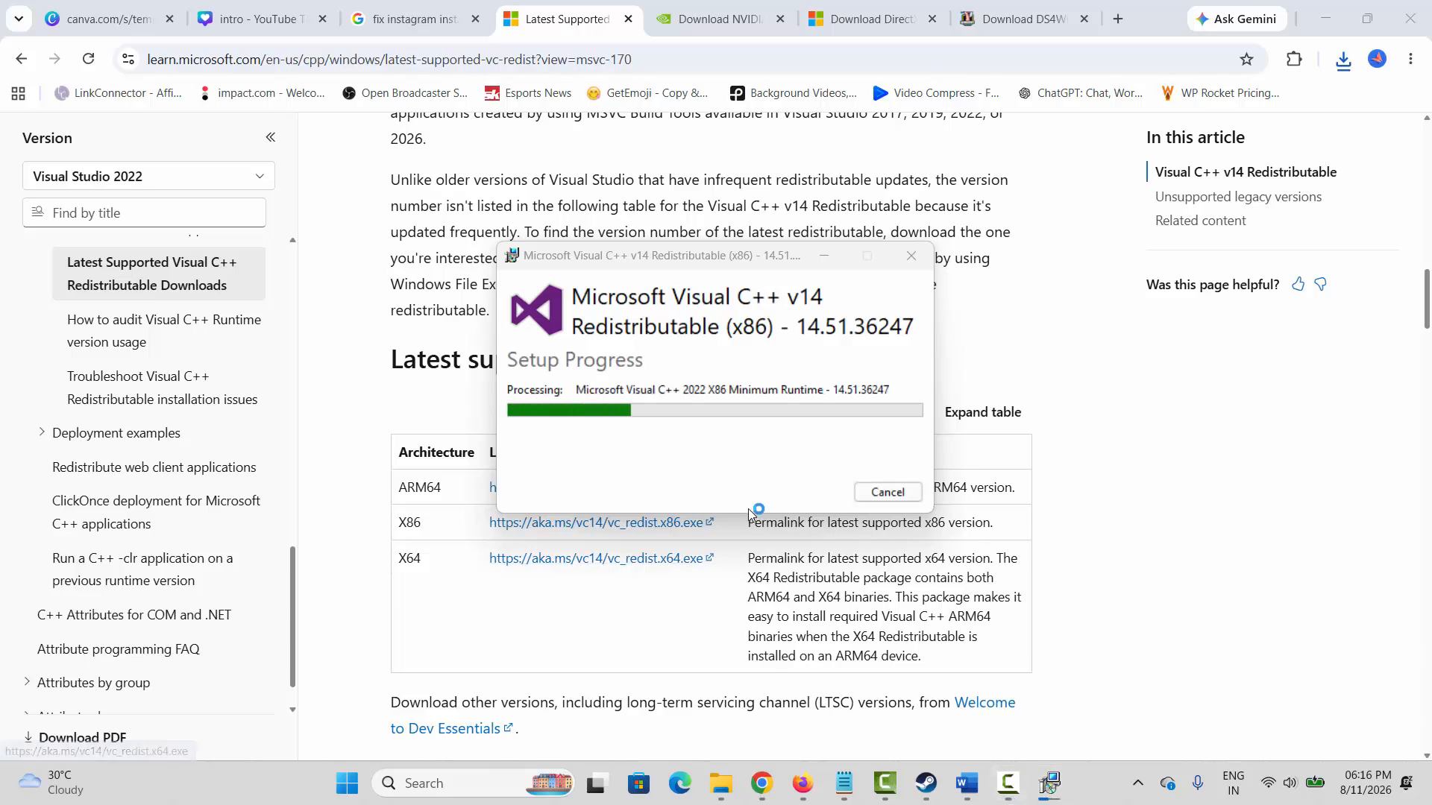
pyautogui.click(886, 492)
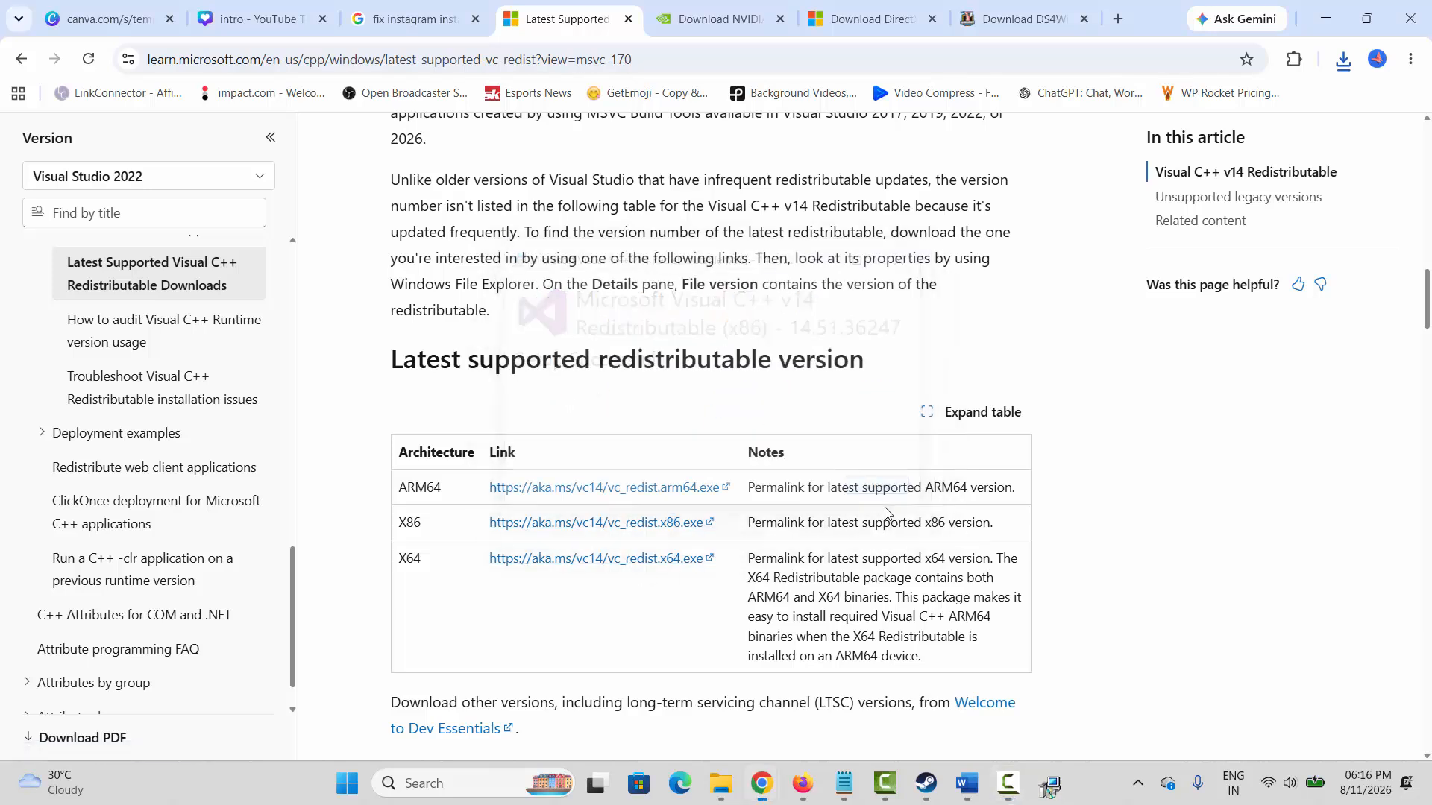
pyautogui.click(965, 783)
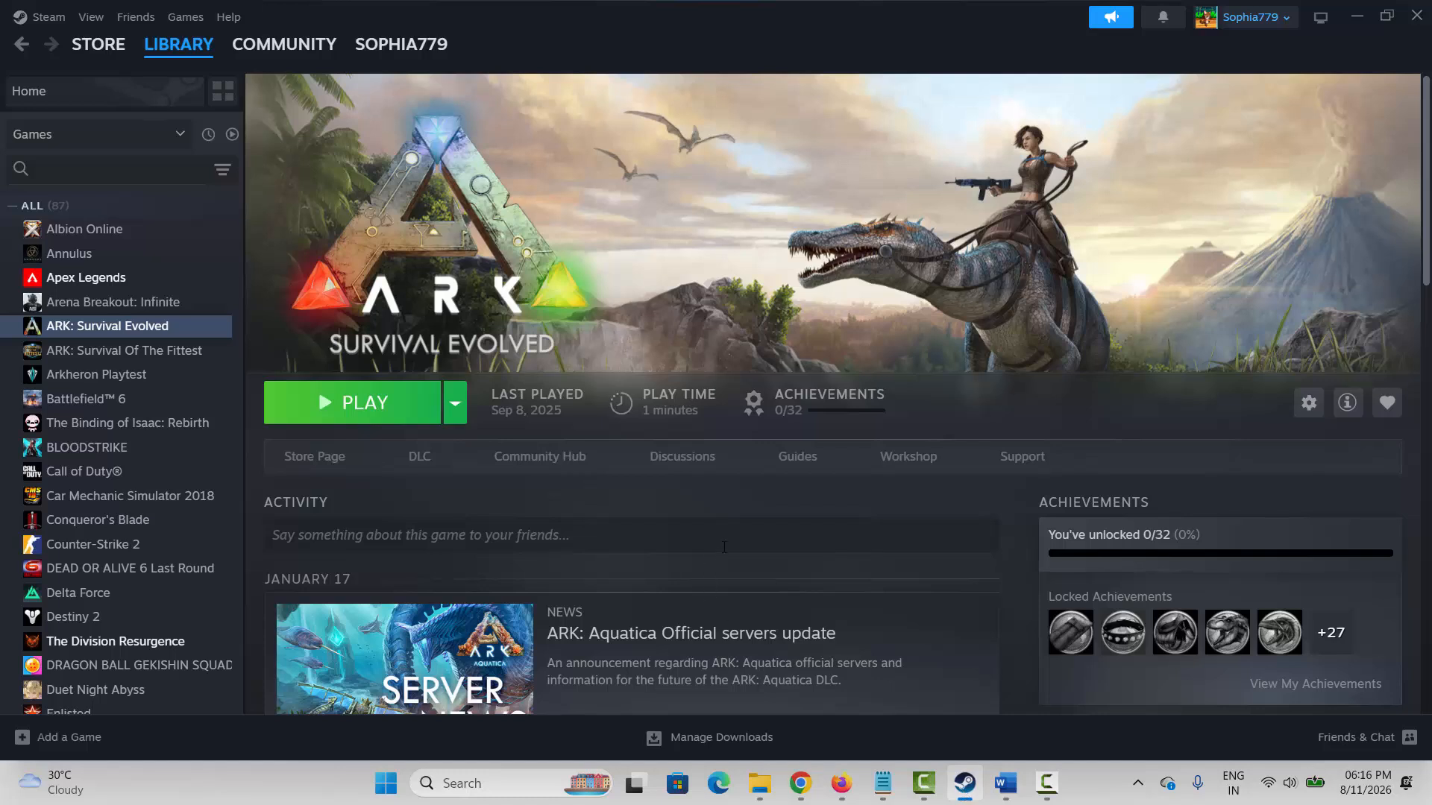
# Step: Open the Windows virtual memory settings through the advanced system settings' performance options
pyautogui.click(462, 783)
pyautogui.click(564, 195)
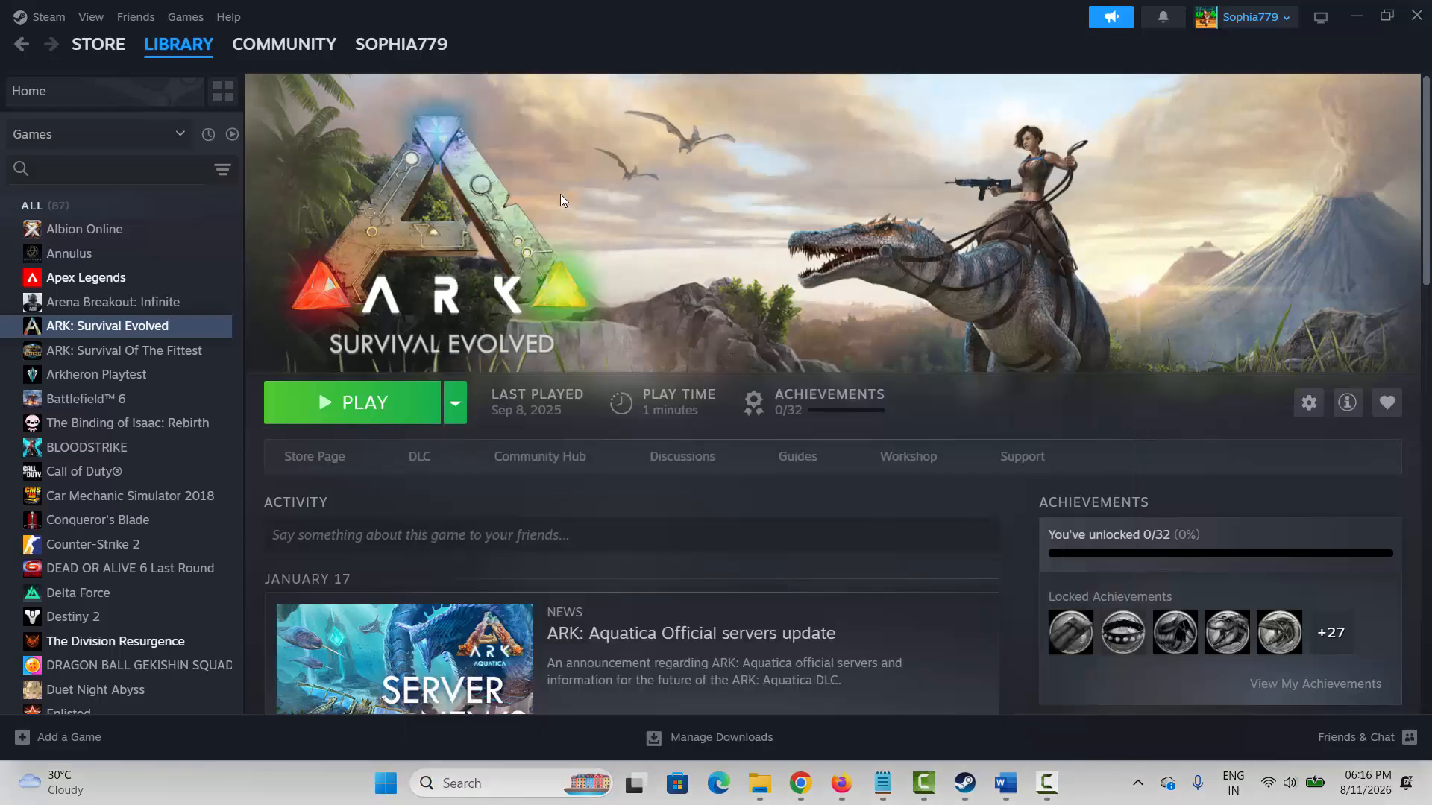
pyautogui.click(505, 311)
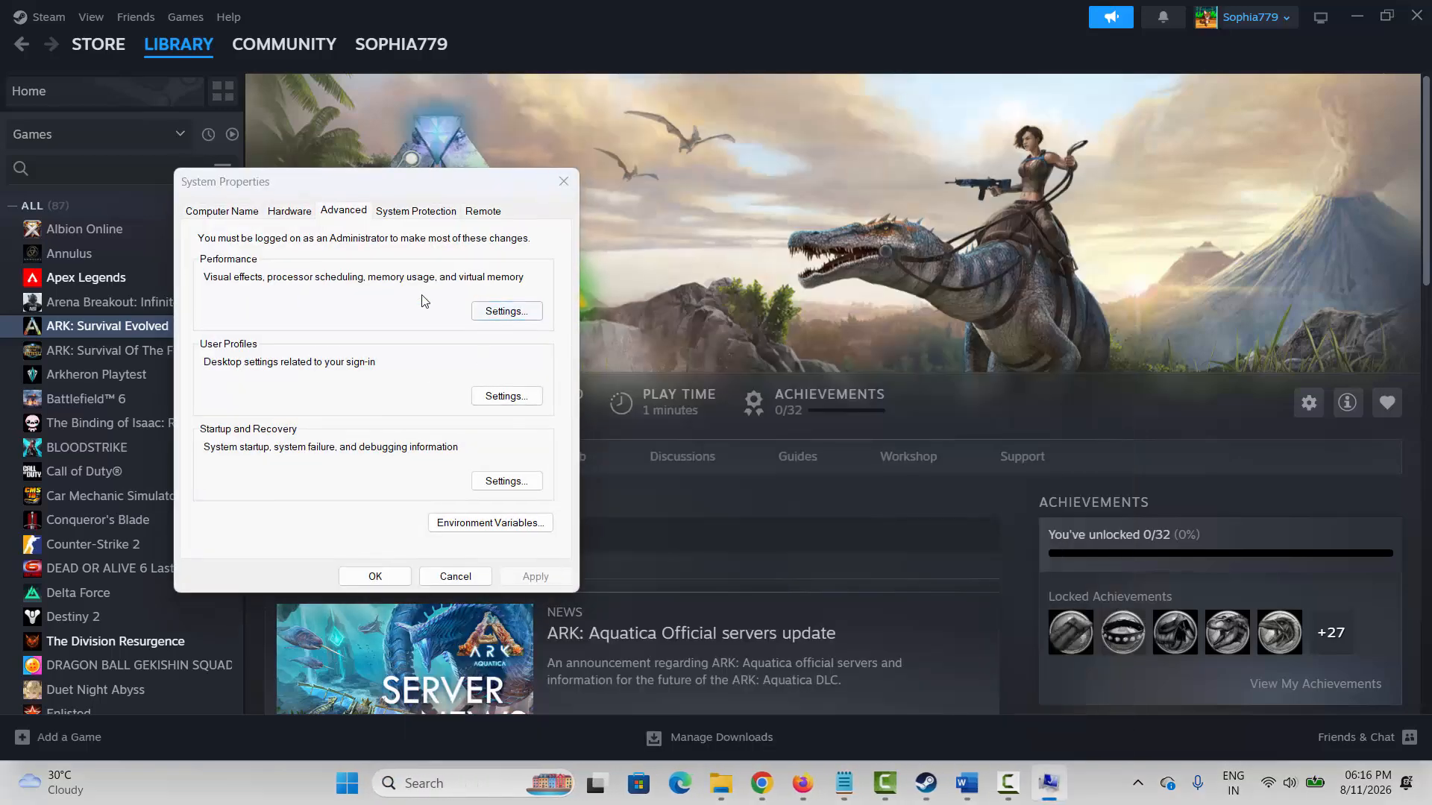
pyautogui.click(302, 208)
pyautogui.click(497, 463)
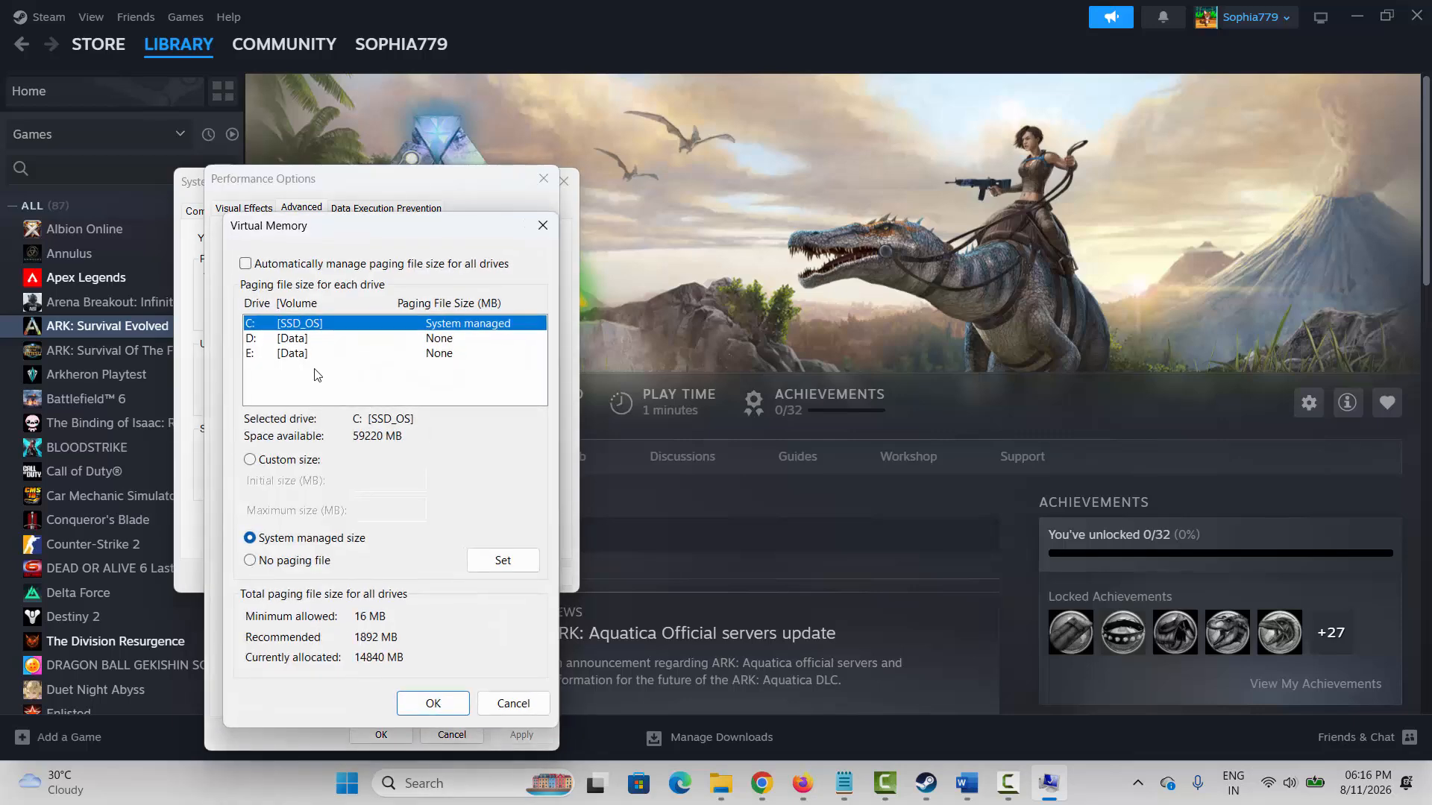
# Step: Enter a custom paging file size for drive C: with initial size 12288 MB and maximum size 24576 MB, and close the settings without applying it
pyautogui.click(296, 341)
pyautogui.click(296, 355)
pyautogui.click(297, 324)
pyautogui.click(277, 465)
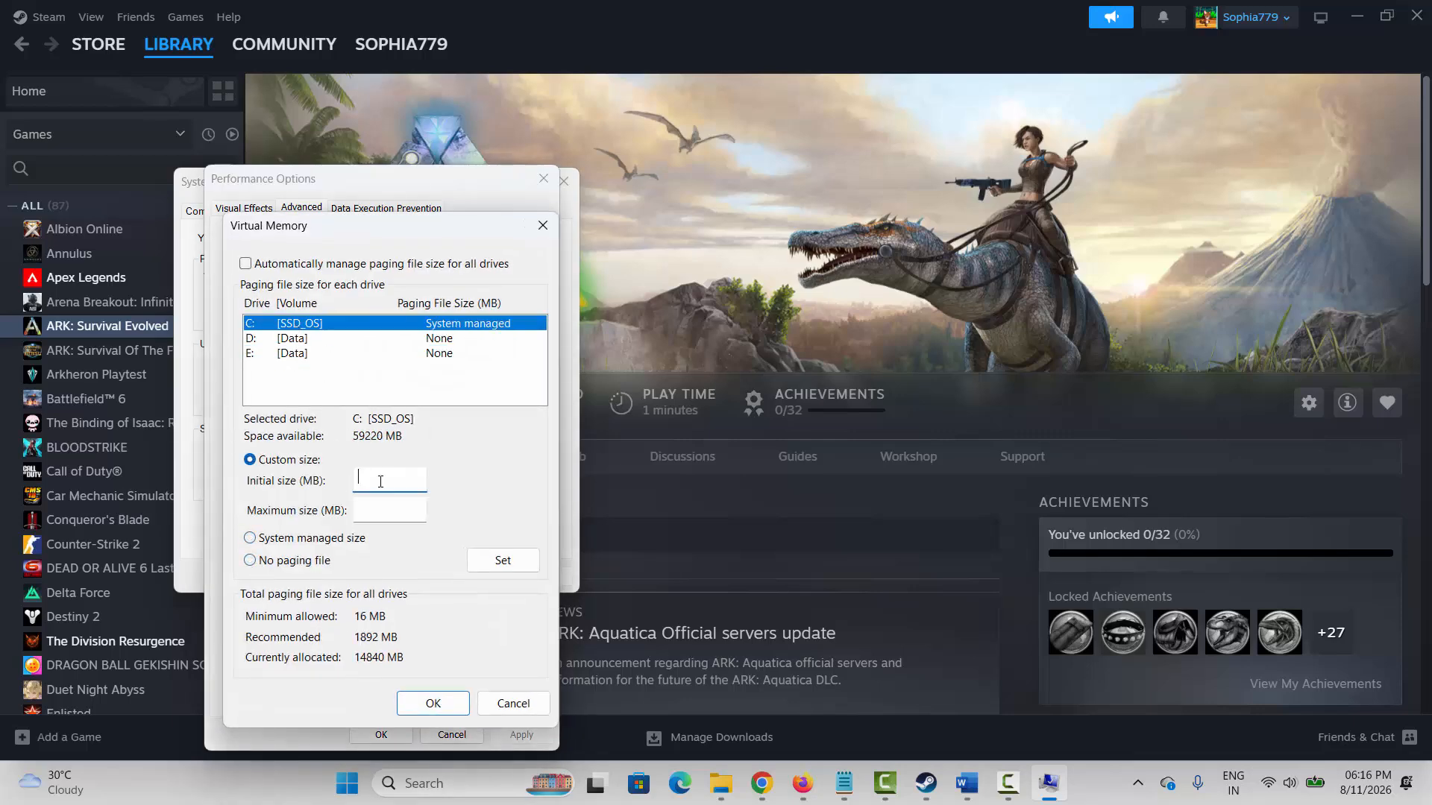
pyautogui.write('12288')
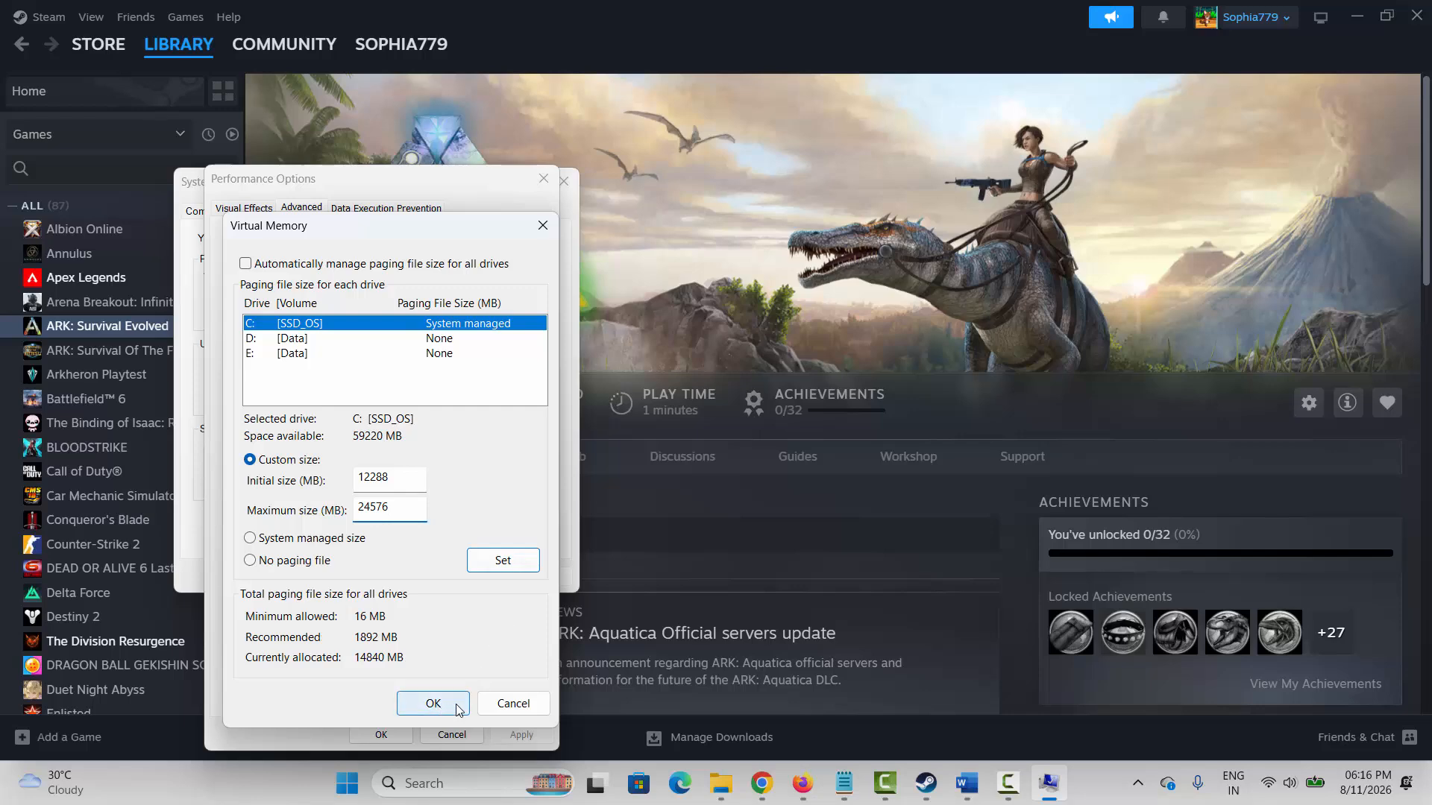
pyautogui.click(513, 703)
pyautogui.click(542, 185)
pyautogui.click(564, 181)
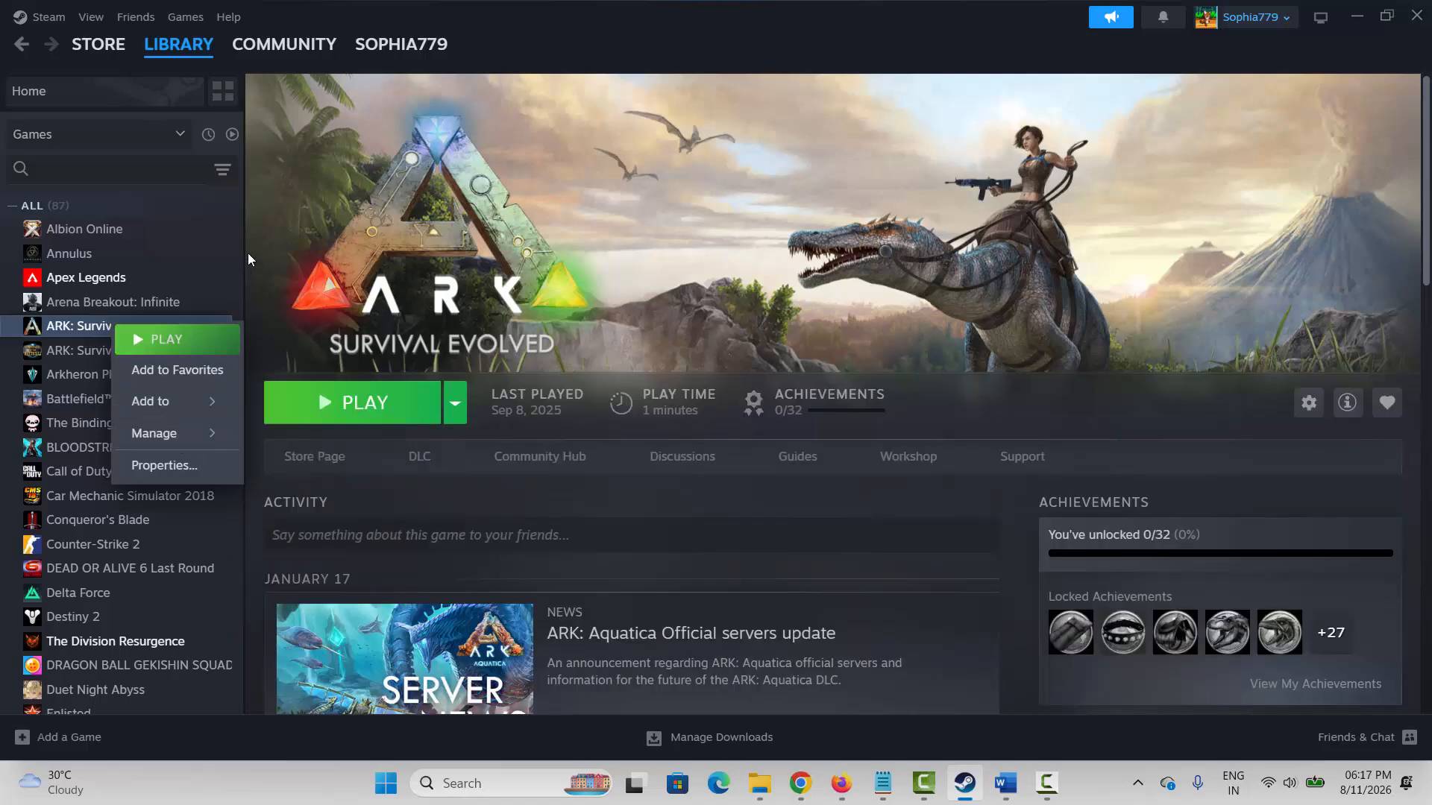
# Step: Bring up the uninstall confirmation for ARK: Survival Evolved, and cancel it
pyautogui.click(248, 253)
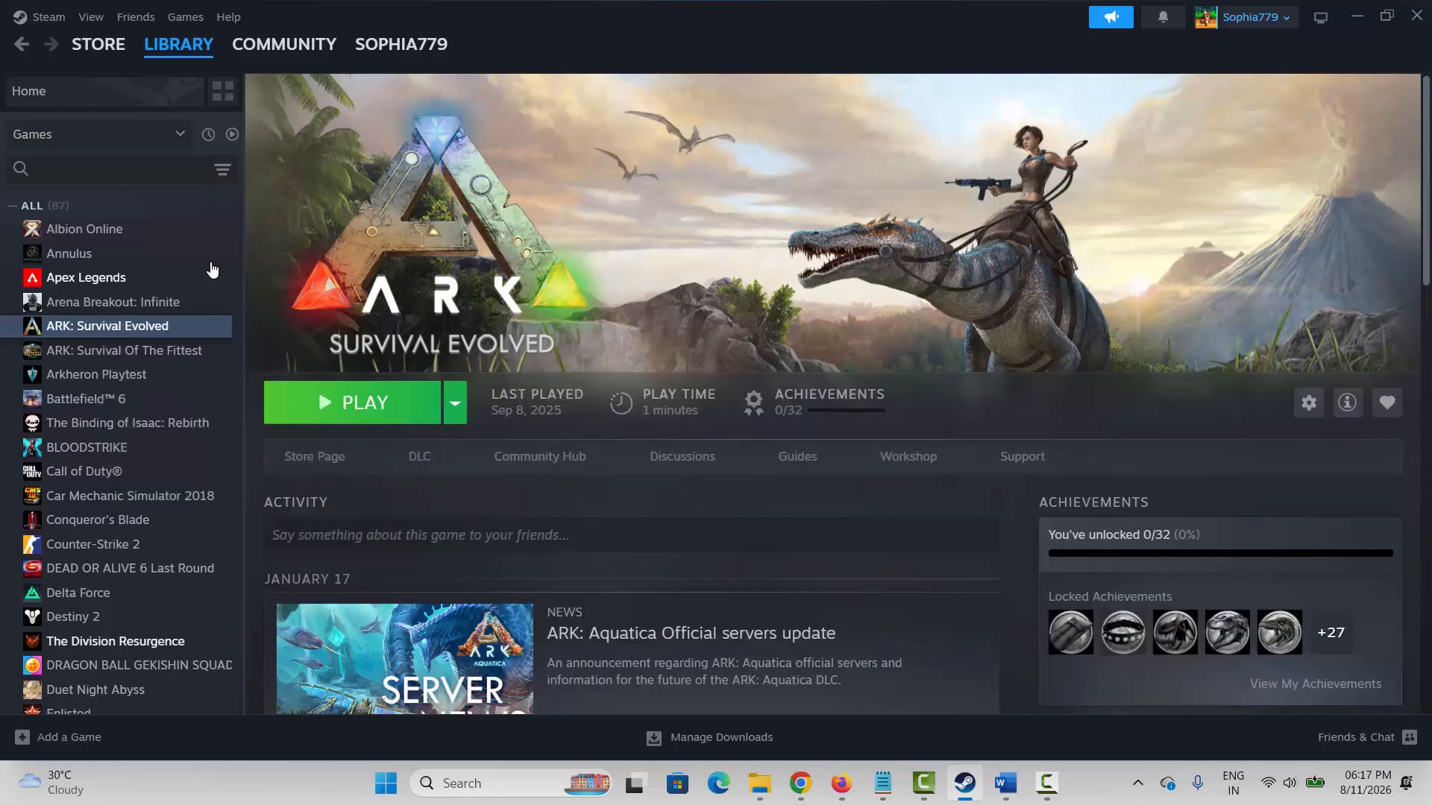
pyautogui.rightClick(104, 330)
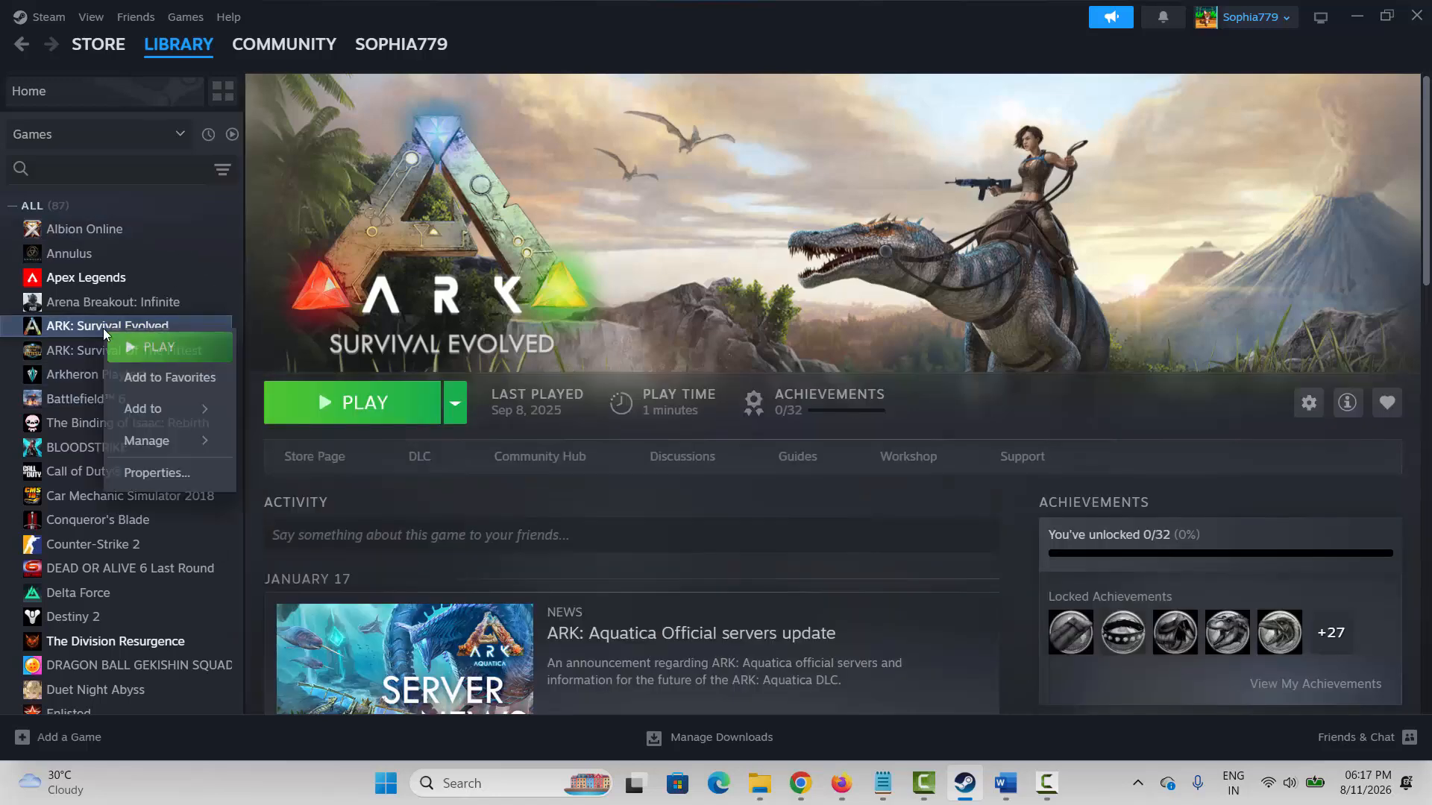
pyautogui.moveTo(148, 452)
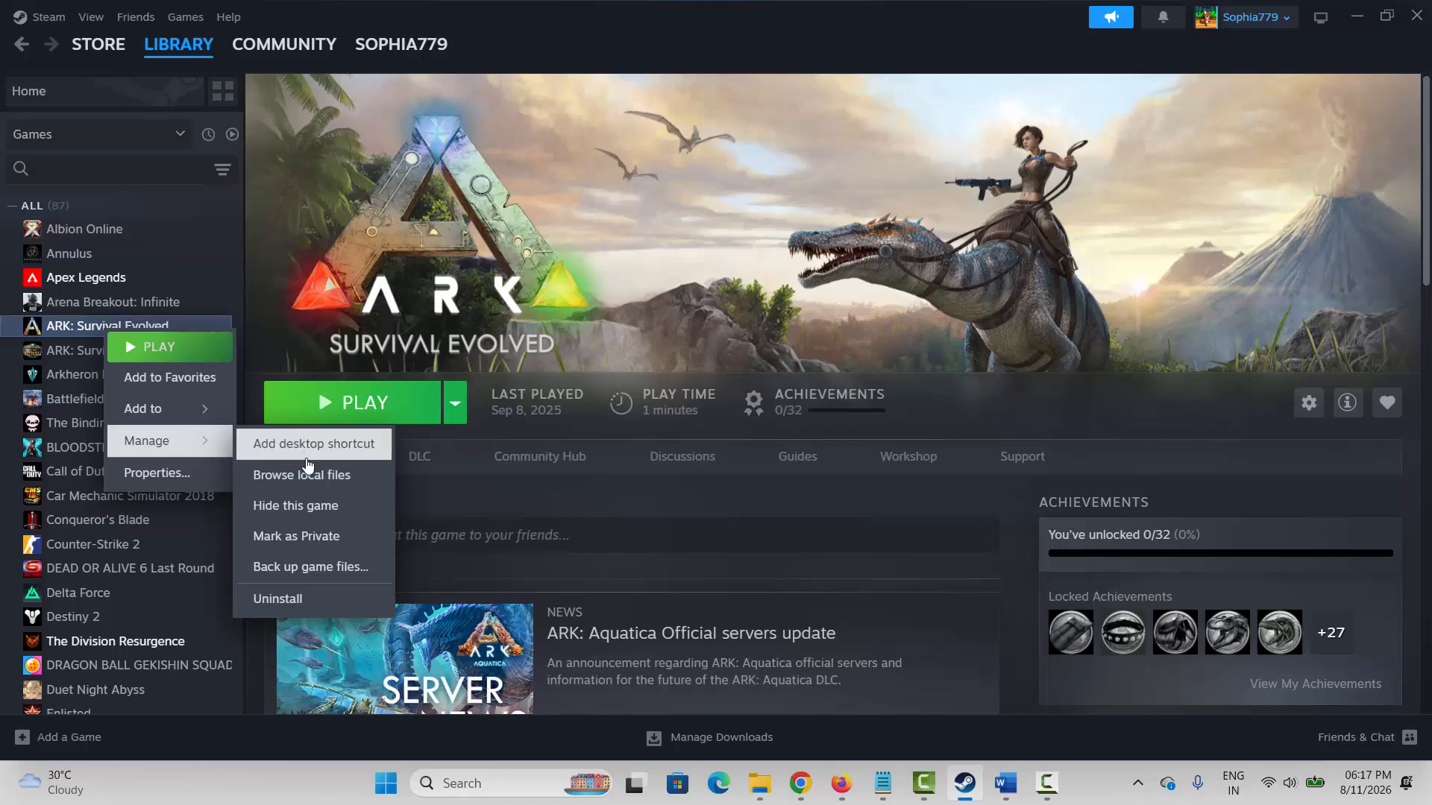
pyautogui.click(278, 598)
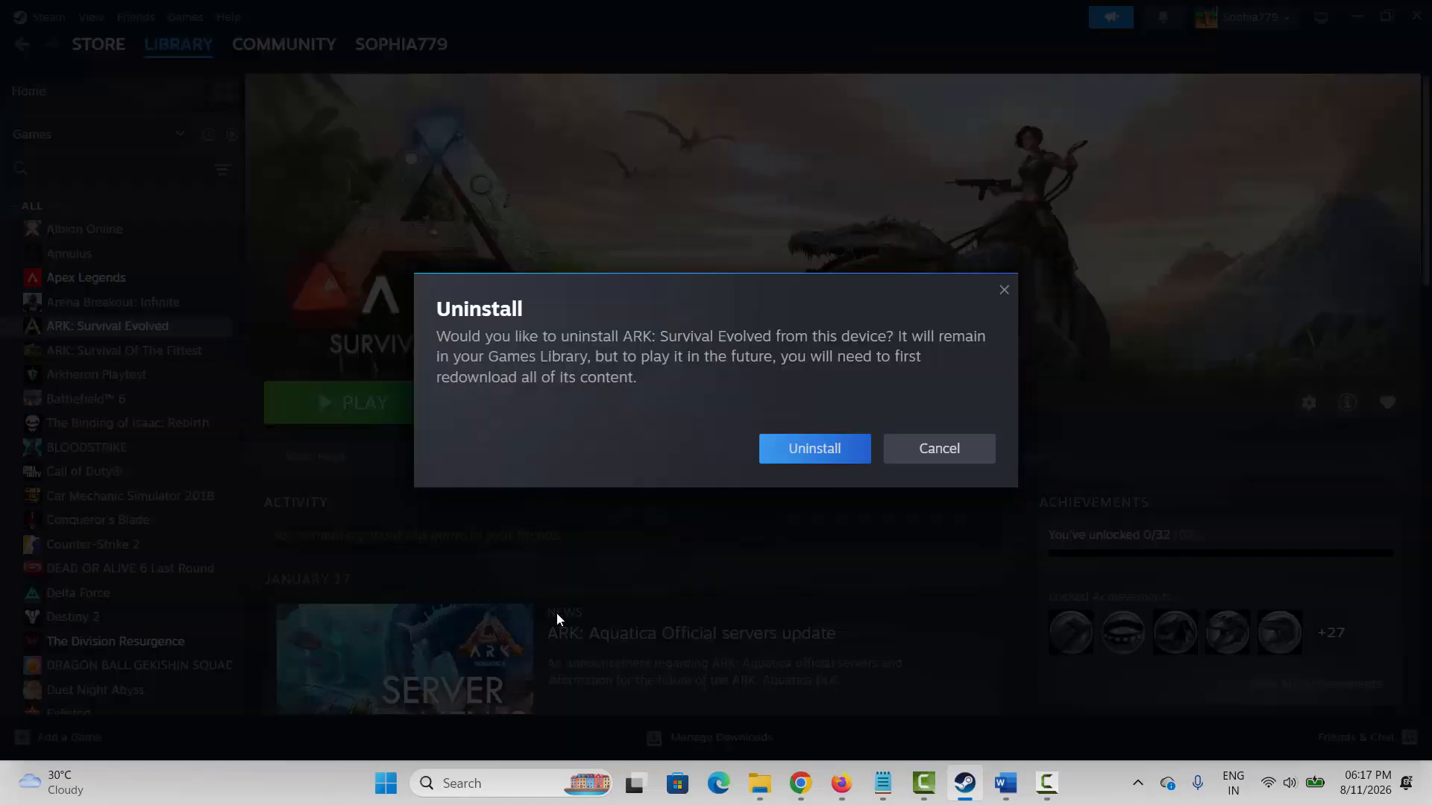
pyautogui.click(935, 463)
# Step: Return to the store page of Tom Clancy's Ghost Recon Breakpoint, and view the Windows restart option without restarting
pyautogui.click(98, 44)
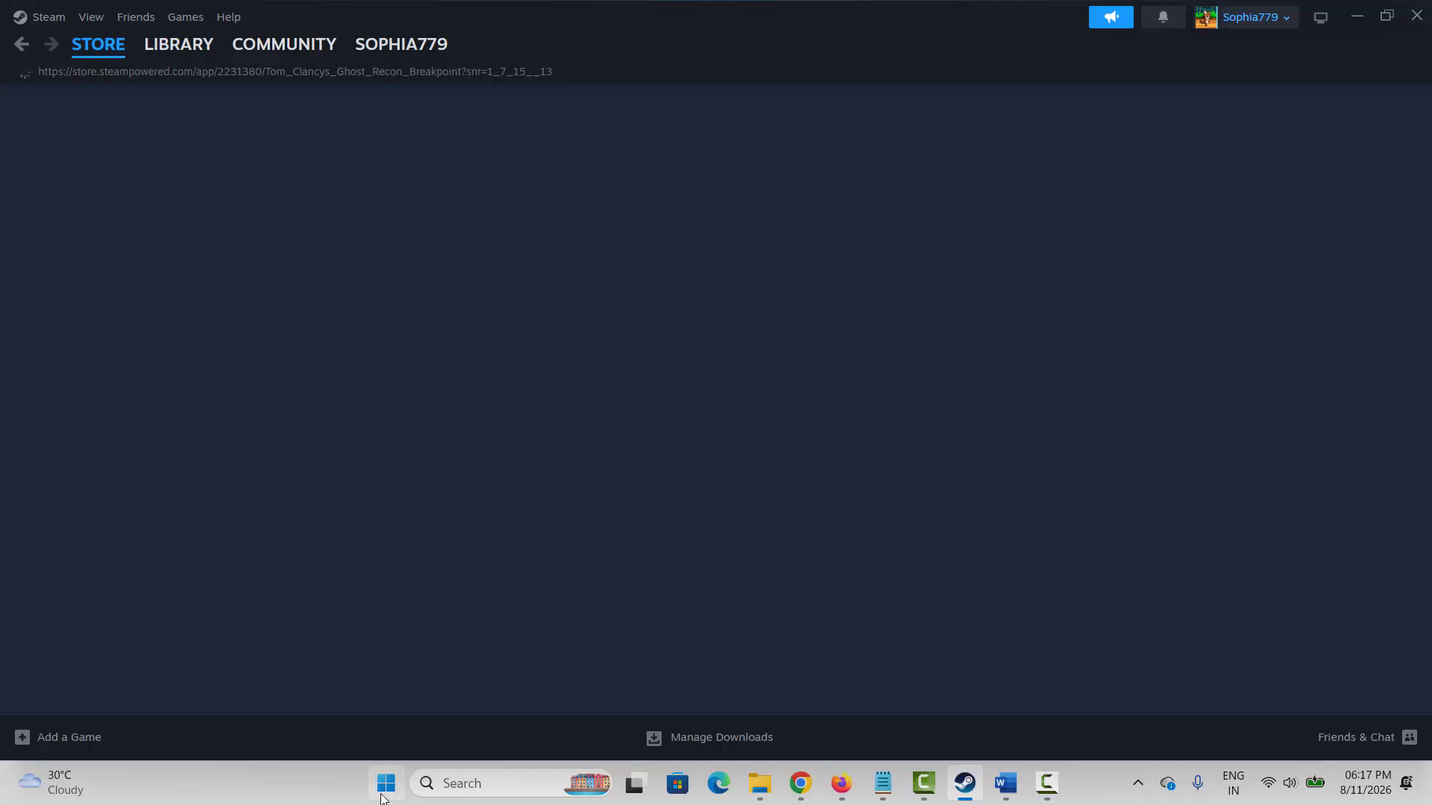
pyautogui.click(385, 783)
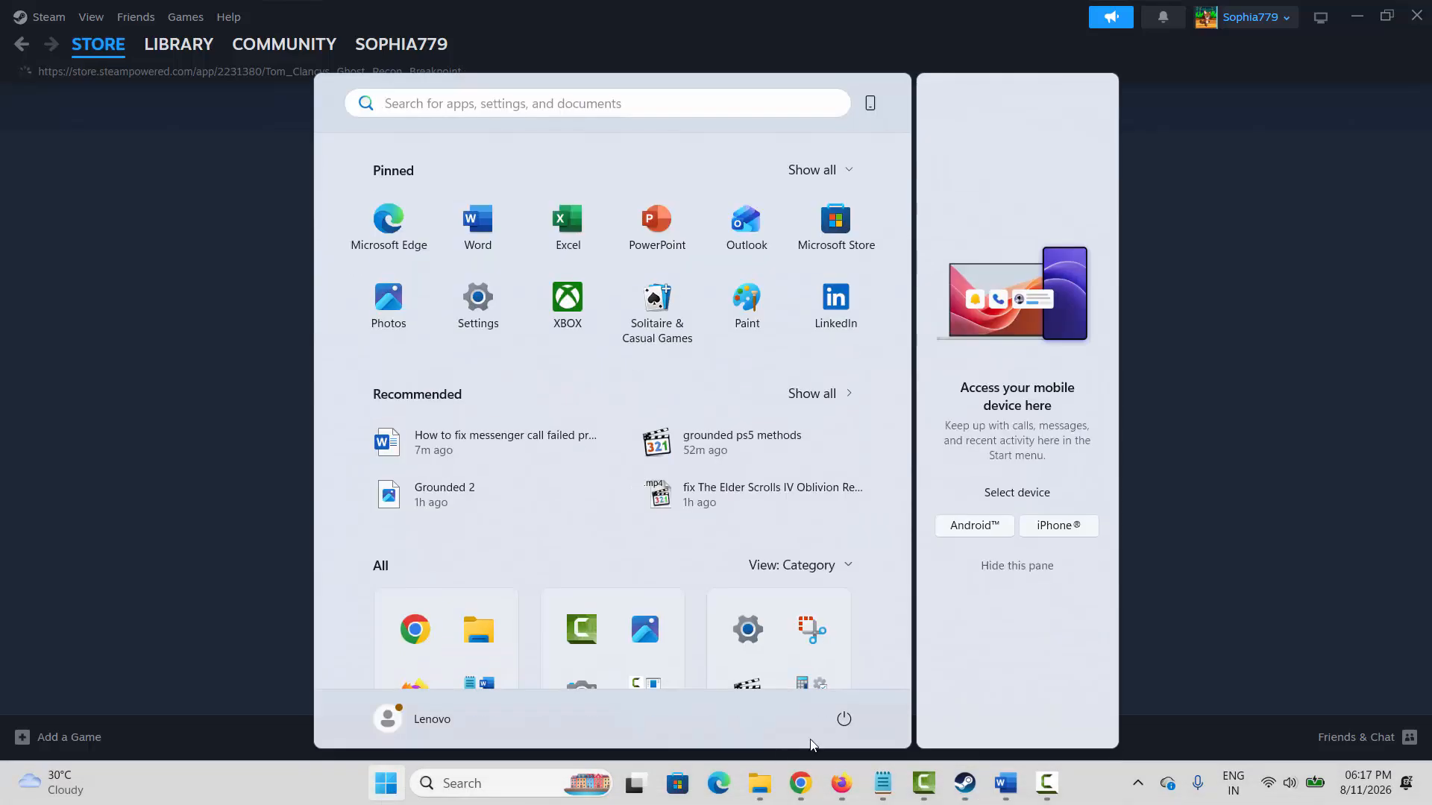
pyautogui.click(844, 719)
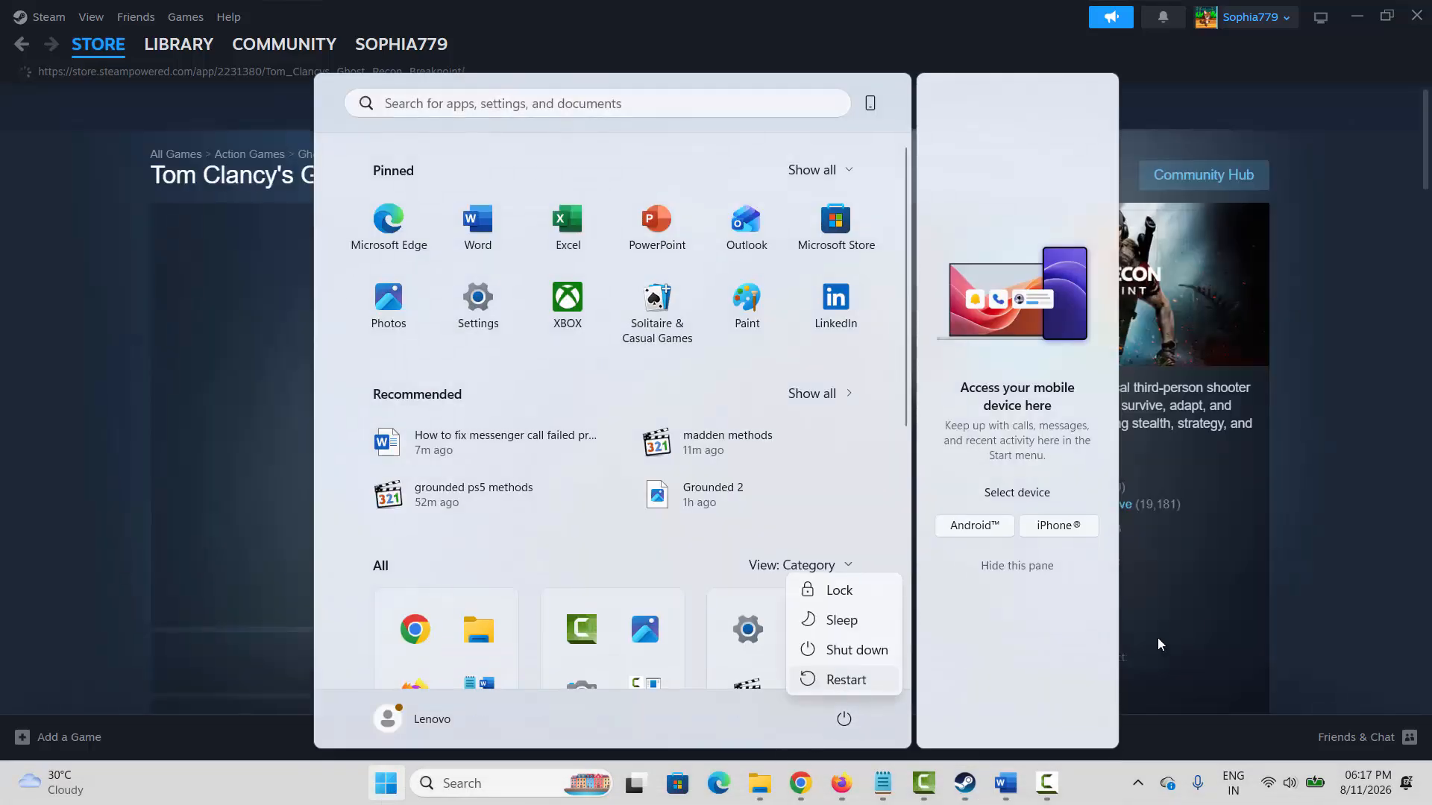
pyautogui.click(1296, 609)
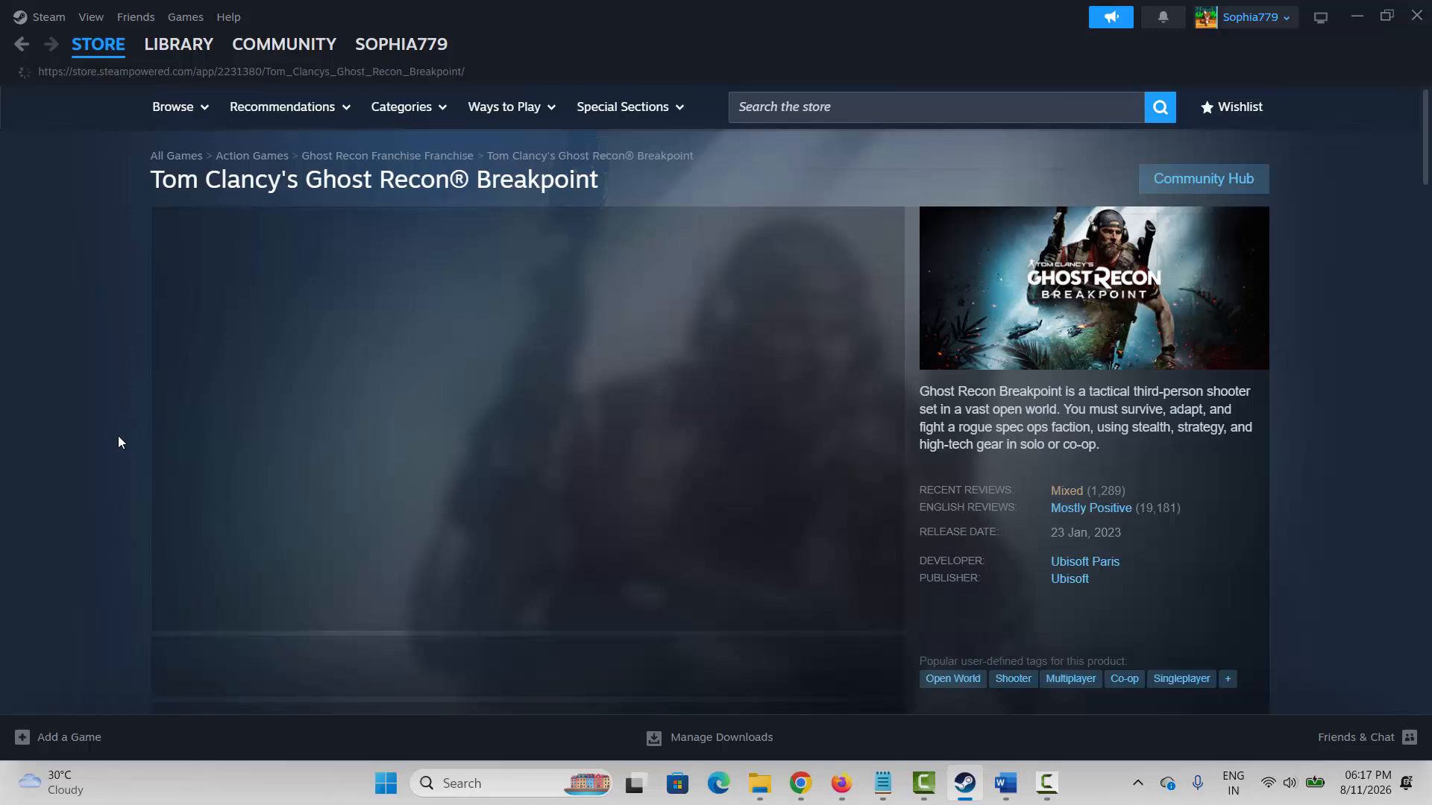